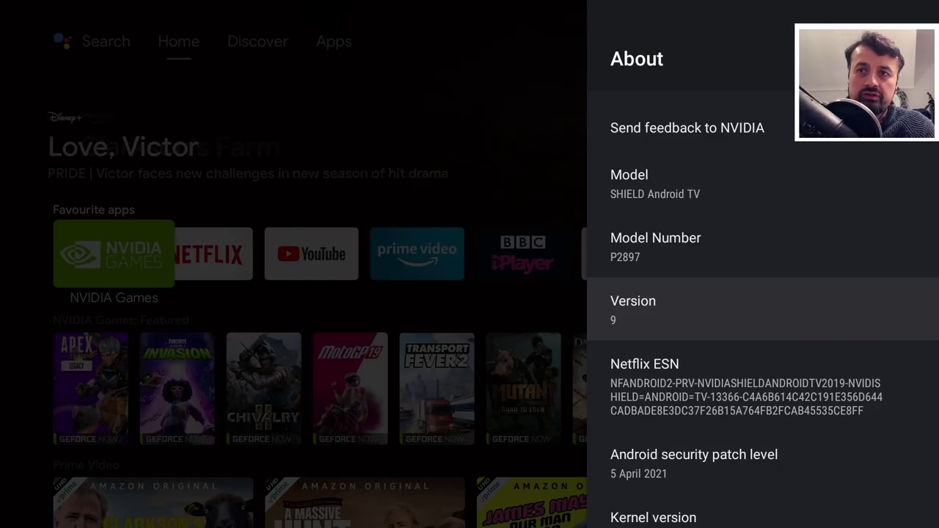
Close the About panel and cycle the featured banner through Love, Victor and Clarkson's Farm.
key("Escape")
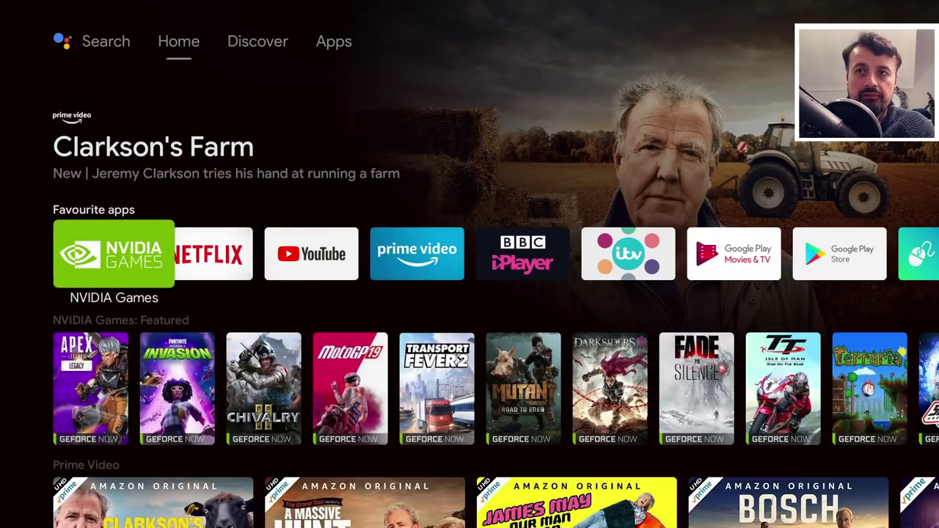
key("Up")
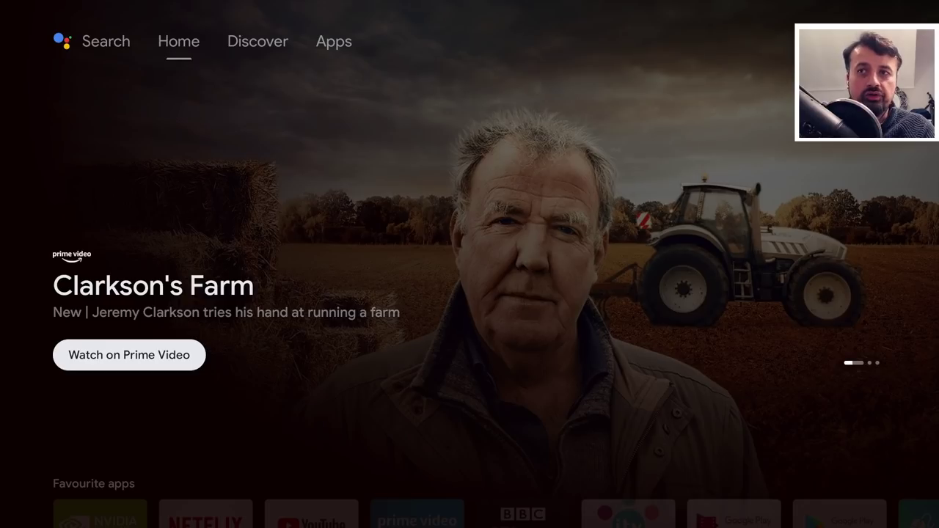
key("Left")
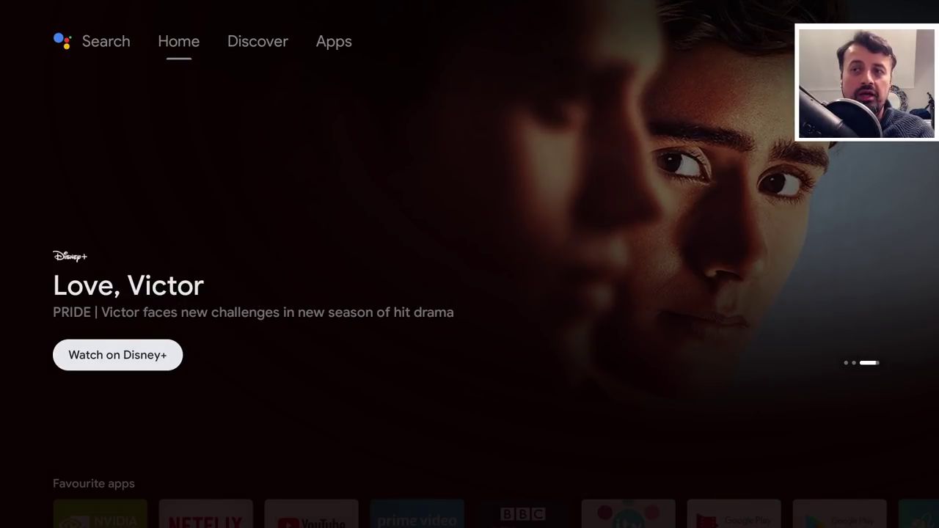
key("Right")
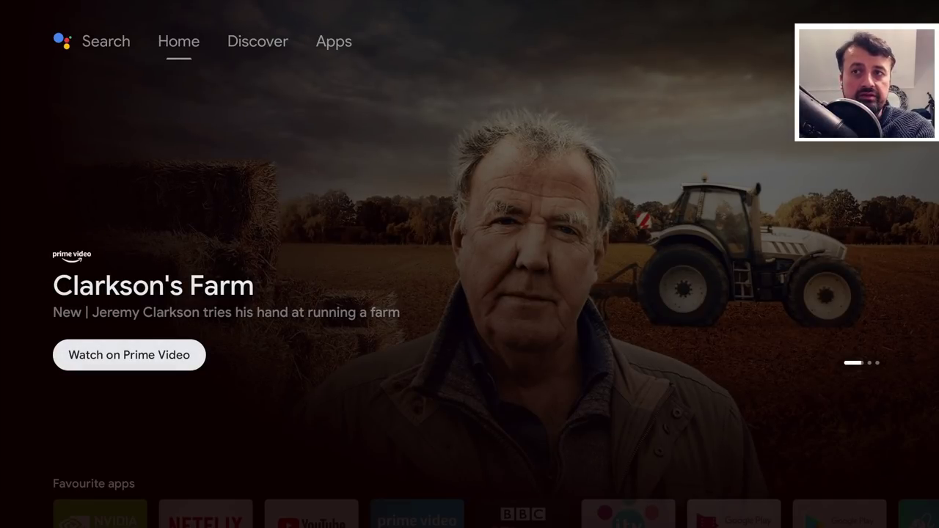
key("Right")
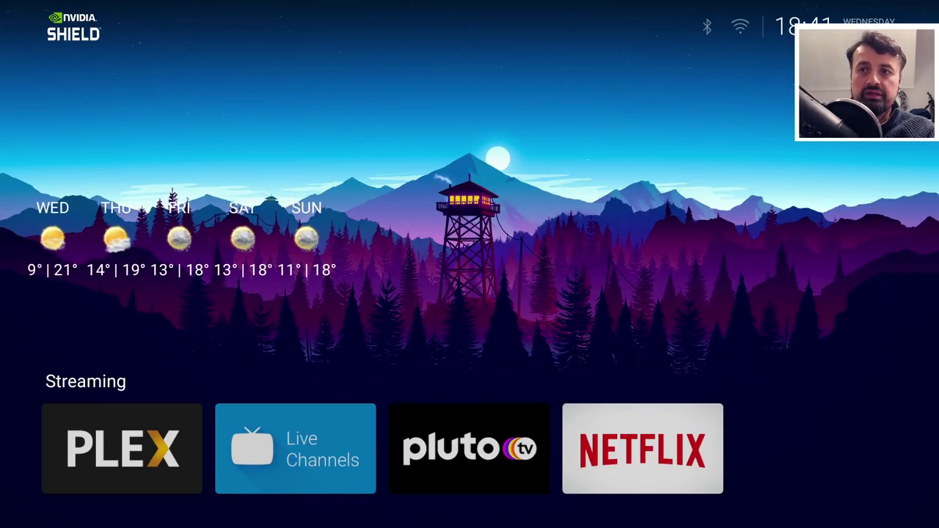
key("Down")
key("Right")
key("Right")
key("Right")
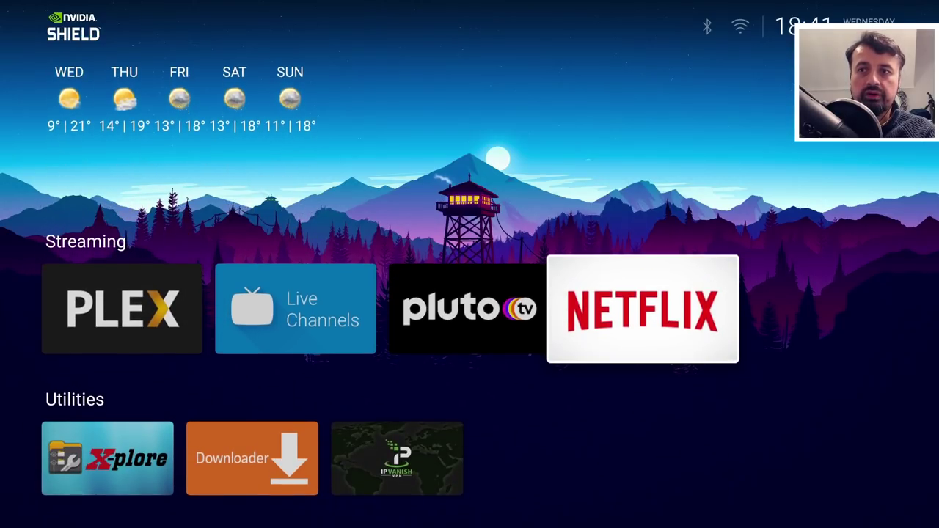
key("Down")
key("Down")
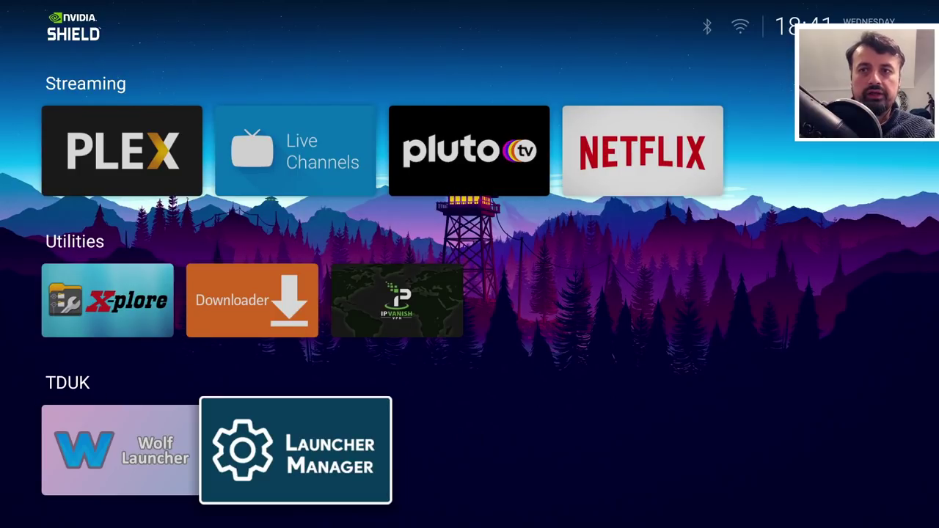
key("Down")
key("Down")
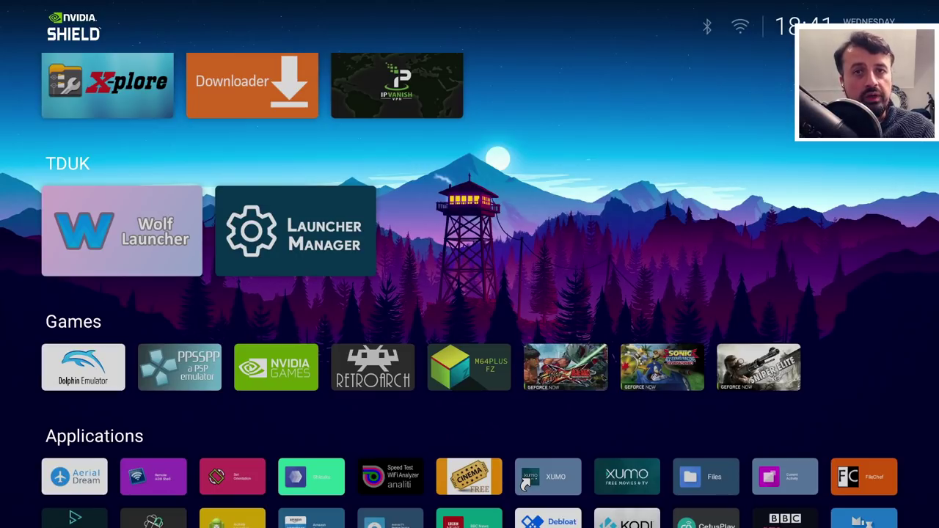
key("Up")
key("Up")
key("Up")
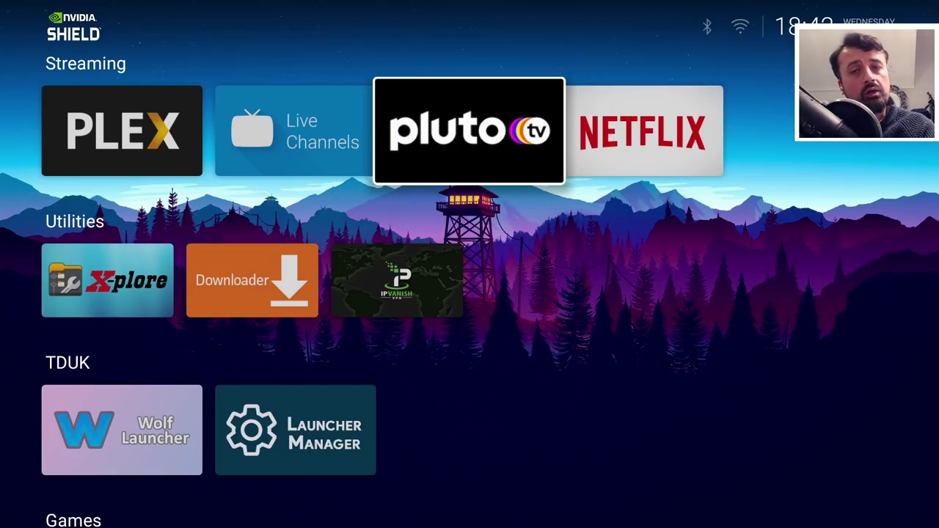
key("Up")
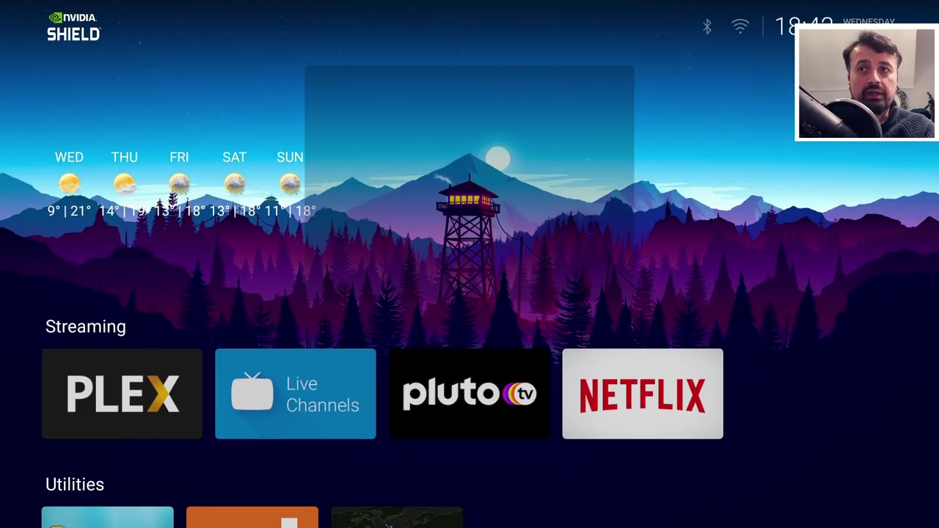
key("Left")
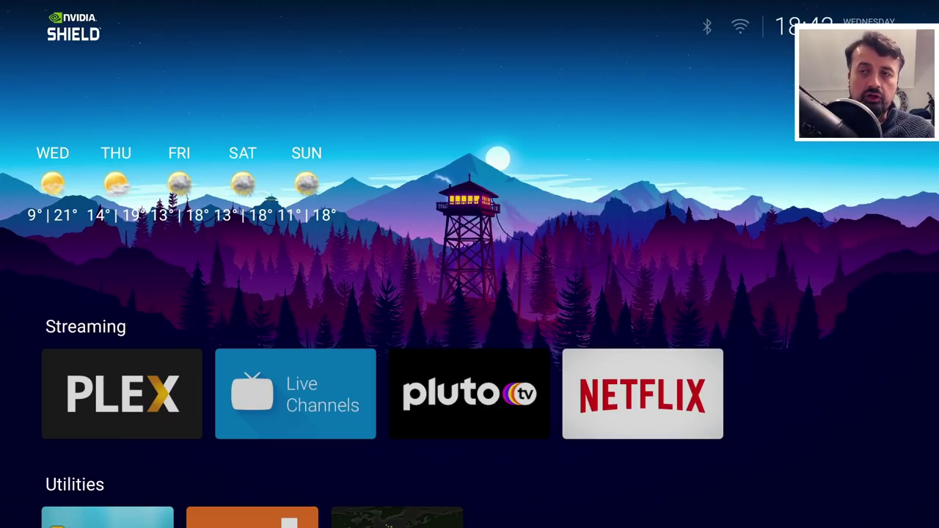
key("alt+Tab")
key("Right")
key("Return")
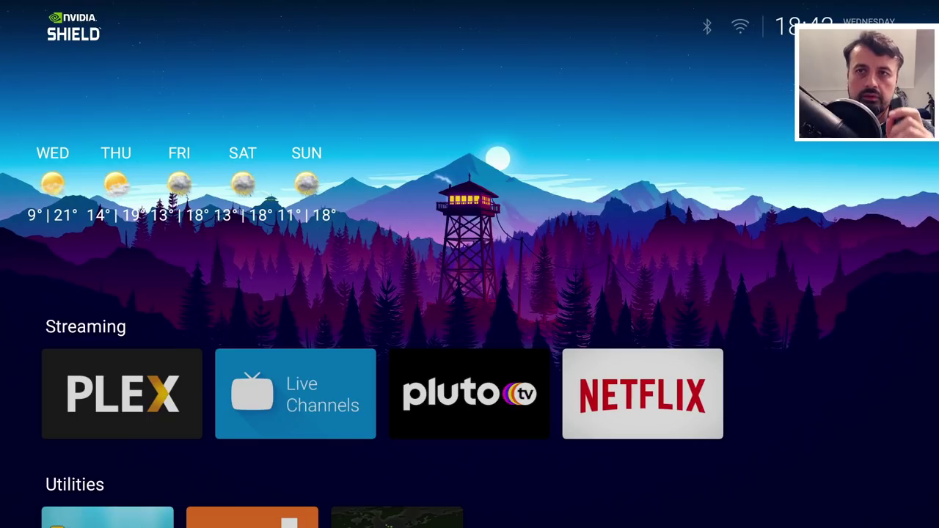
key("super")
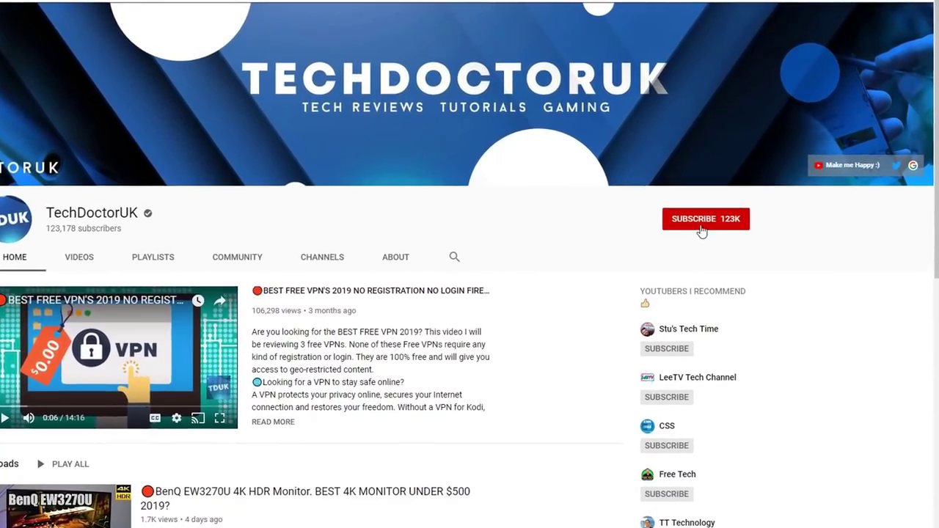
Subscribe to TechDoctorUK and set the channel bell to All notifications.
left_click(702, 229)
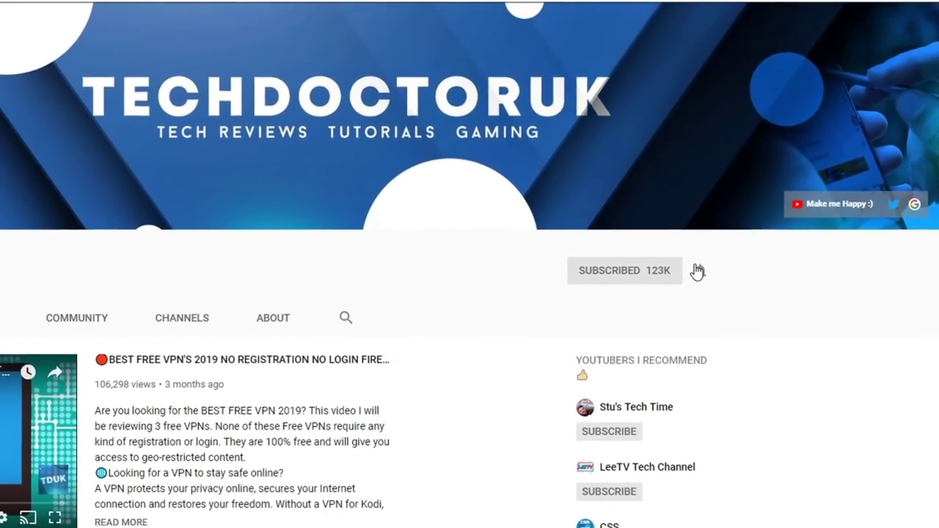
left_click(697, 270)
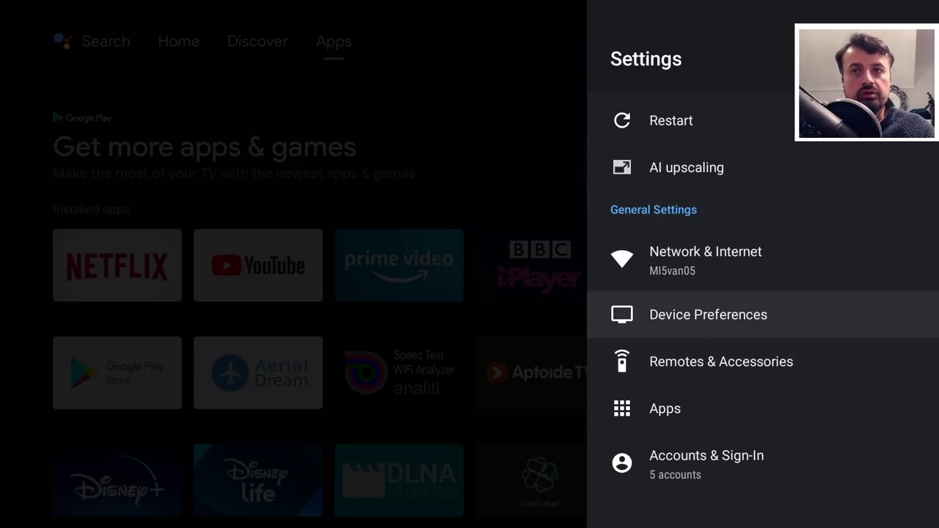
In Device Preferences > About, activate Build repeatedly to confirm developer mode is unlocked.
key("Return")
key("Return")
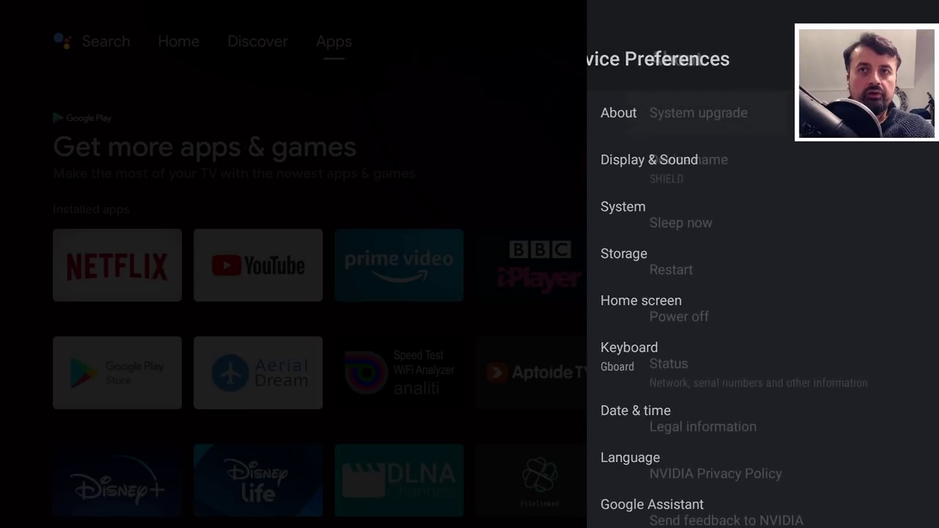
key("Down")
key("Down")
key("Down")
key("Down")
key("Down")
key("Down")
key("Down")
key("Down")
key("Down")
key("Down")
key("Down")
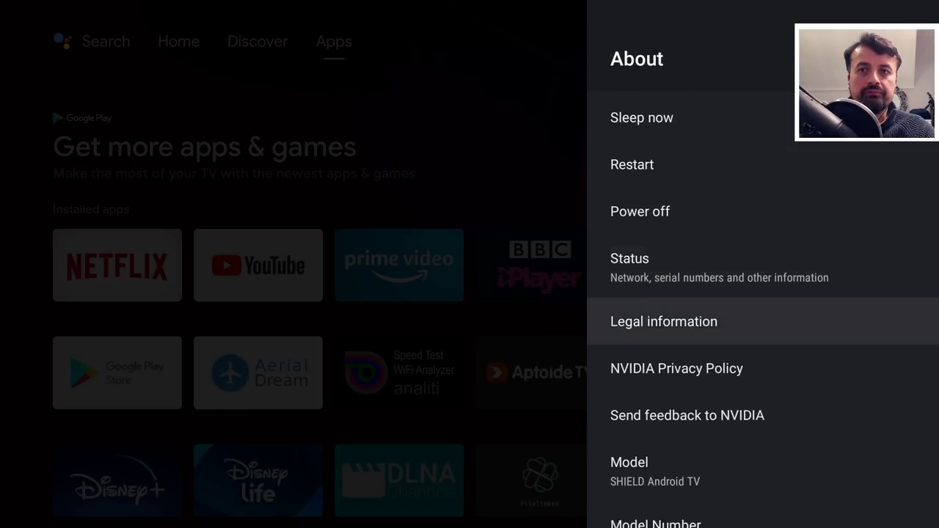
key("Down")
key("Down")
key("Down")
key("Down")
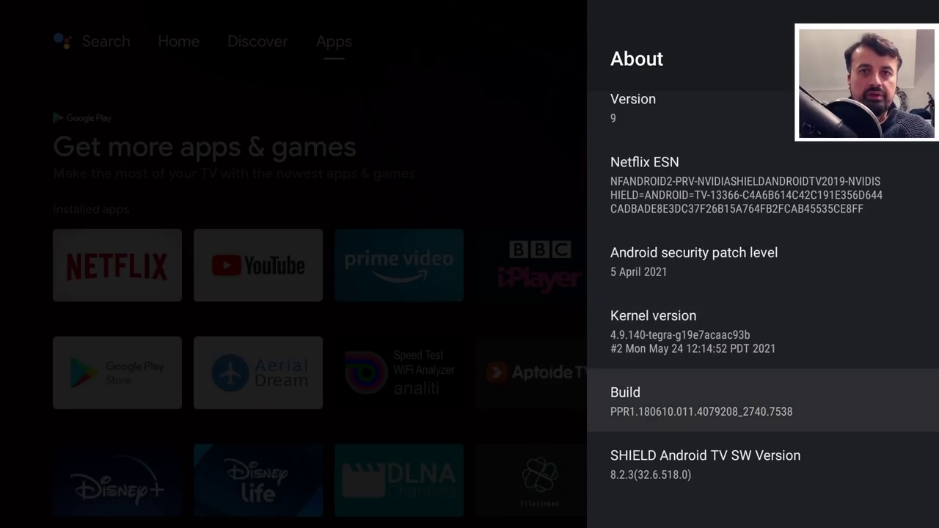
key("Return")
key("Return")
key("Return")
key("Return")
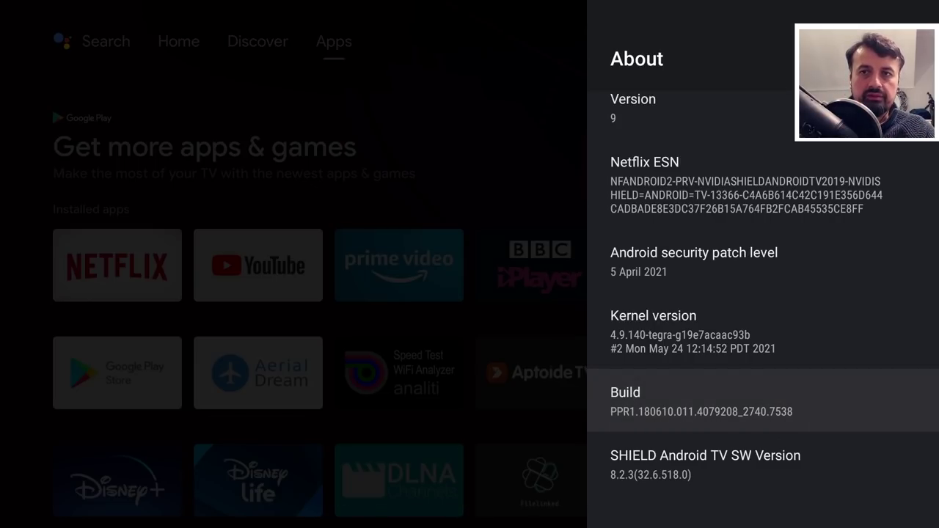
Return to Device Preferences and open Developer options below Reset.
key("Escape")
key("Down")
key("Down")
key("Down")
key("Down")
key("Down")
key("Down")
key("Down")
key("Down")
key("Down")
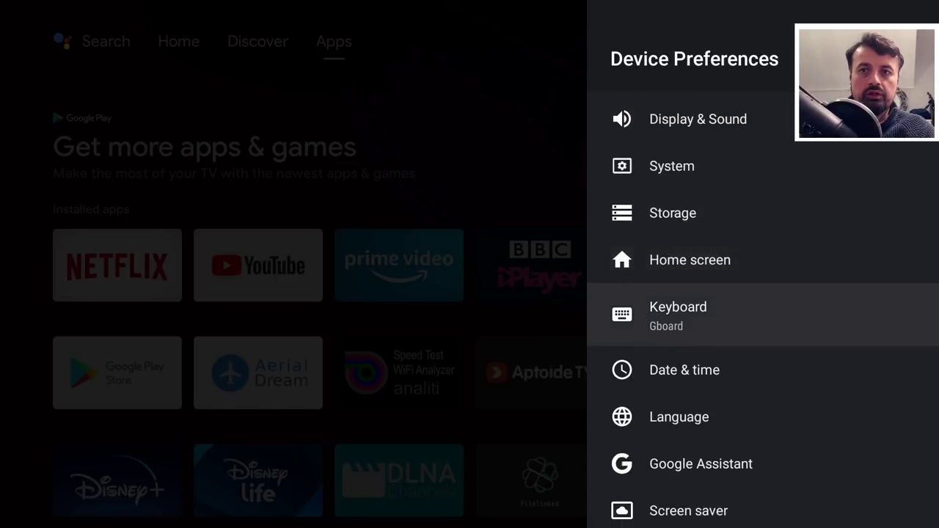
key("Down")
key("Down")
key("Down")
key("Down")
key("Down")
key("Down")
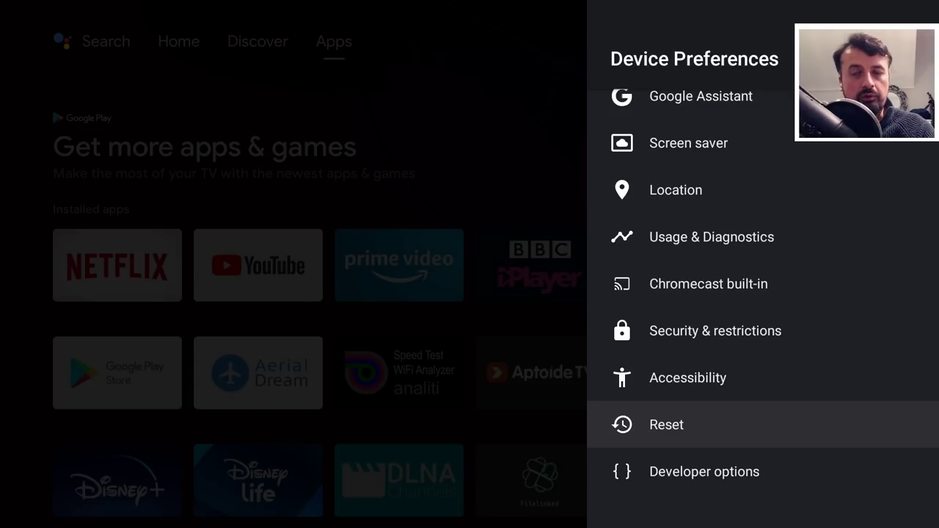
key("Down")
key("Return")
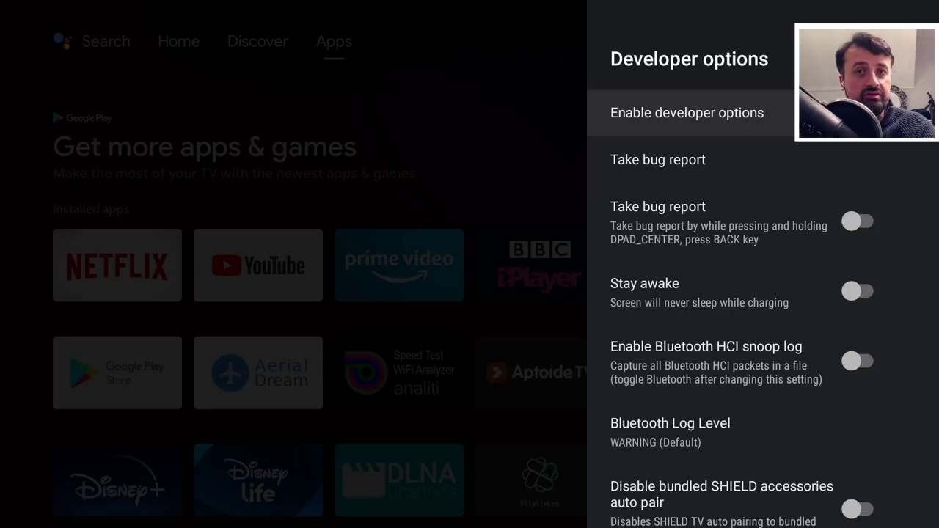
Confirm Network debugging is on next to USB debugging, then exit Settings to Apps.
key("Down")
key("Down")
key("Down")
key("Down")
key("Down")
key("Down")
key("Down")
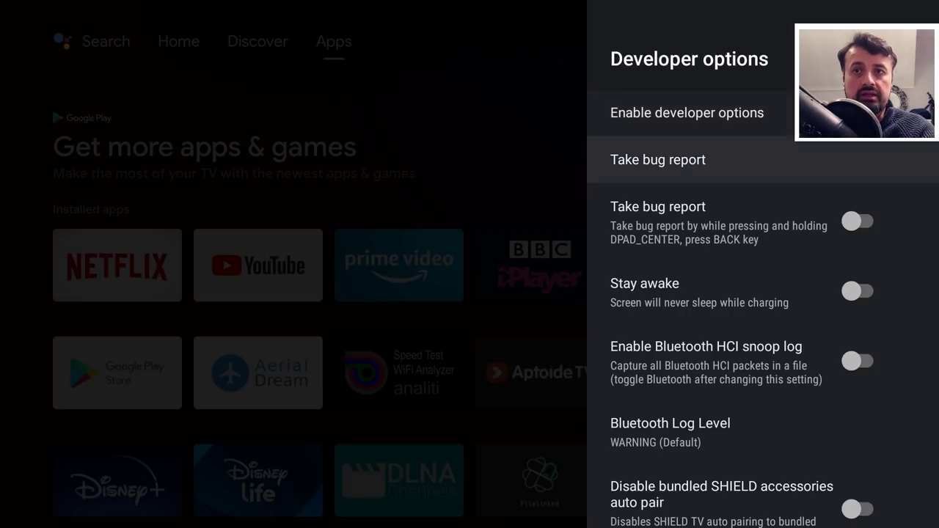
key("Down")
key("Down")
key("Down")
key("Down")
key("Down")
key("Down")
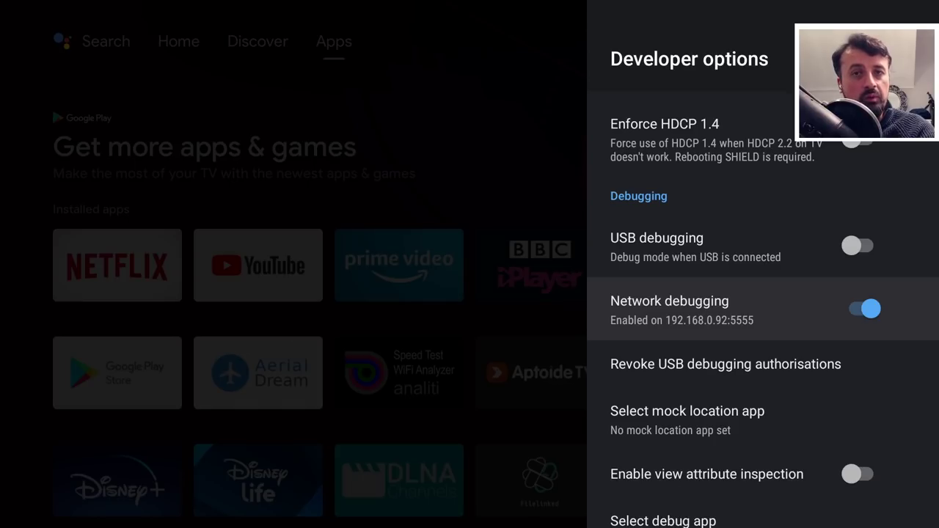
key("Up")
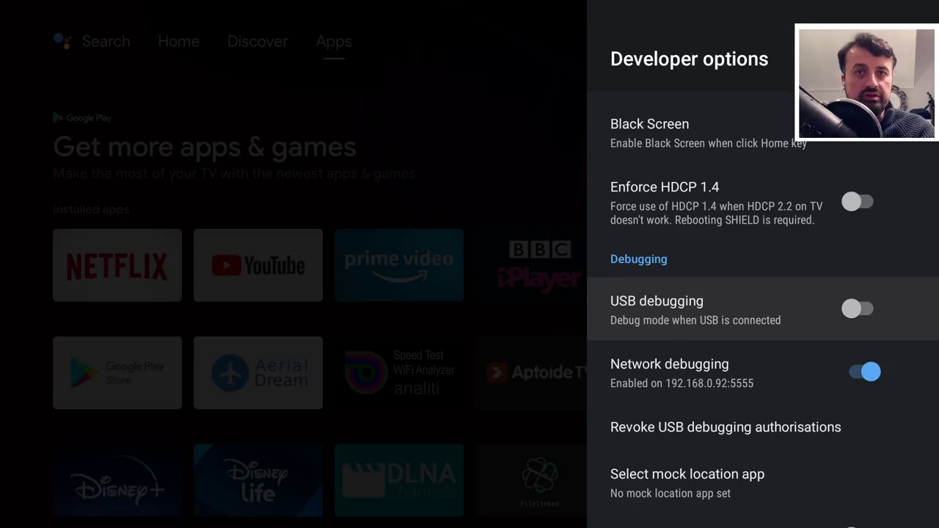
key("Down")
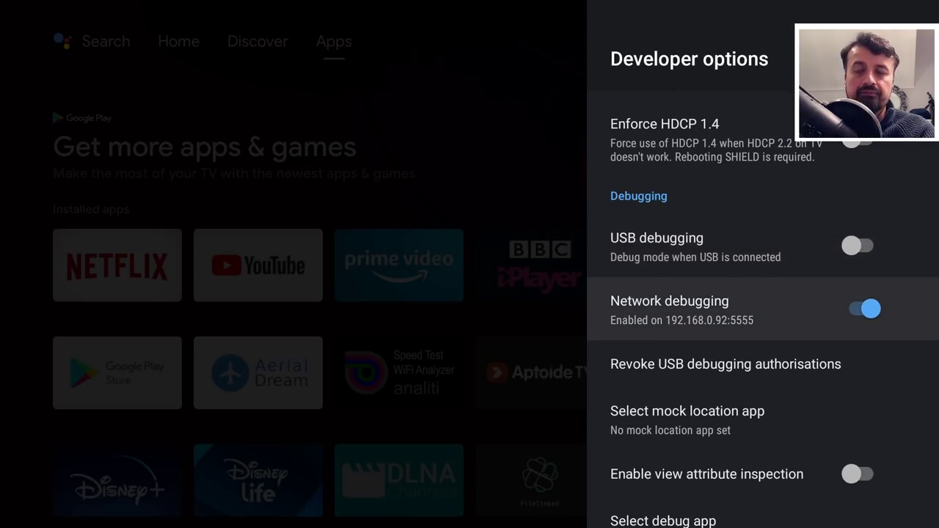
key("Escape")
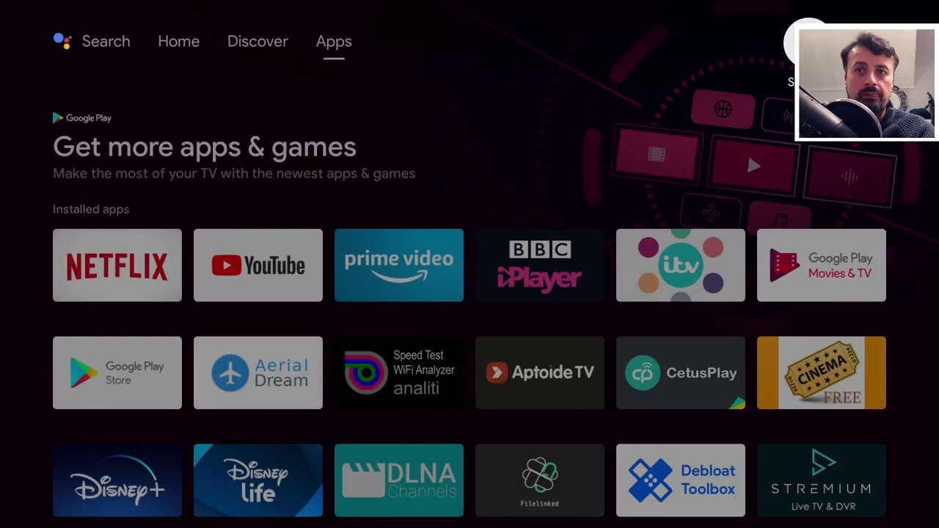
Launch Downloader from the installed apps grid.
key("Down")
key("Down")
key("Down")
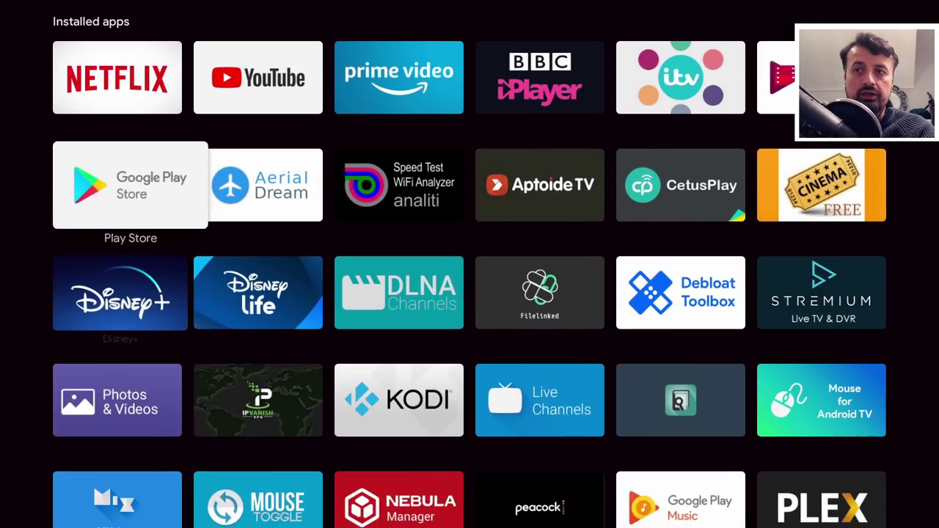
key("Down")
key("Down")
key("Down")
key("Down")
key("Down")
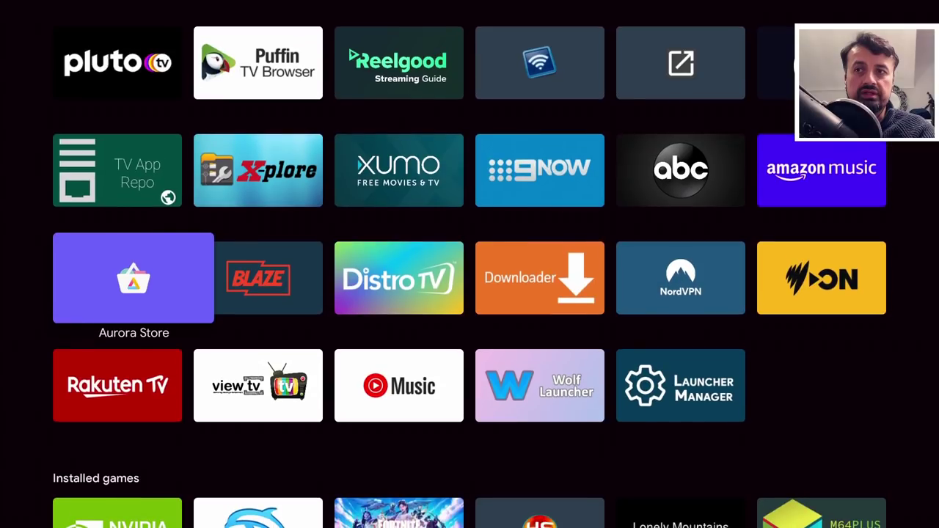
key("Right")
key("Right")
key("Right")
key("Return")
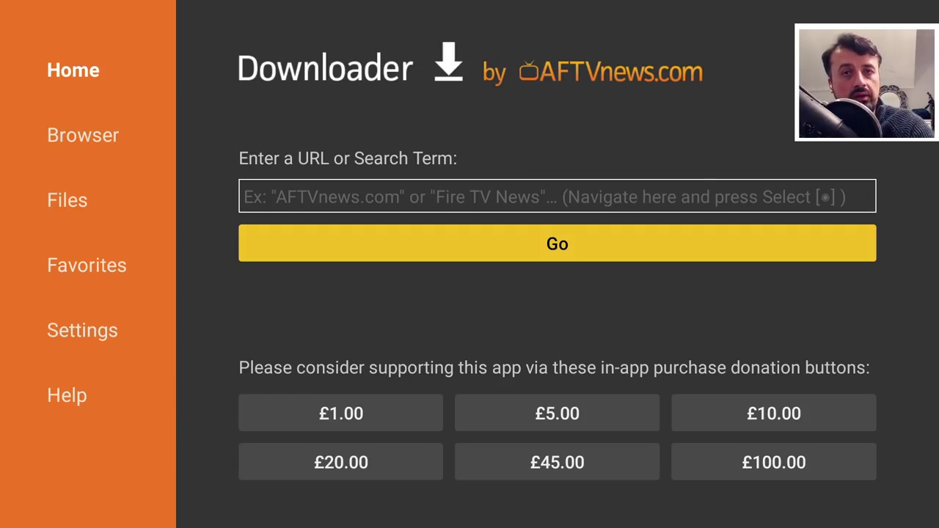
Enter short code 80650 in the URL field with the on-screen keyboard and submit it.
key("Down")
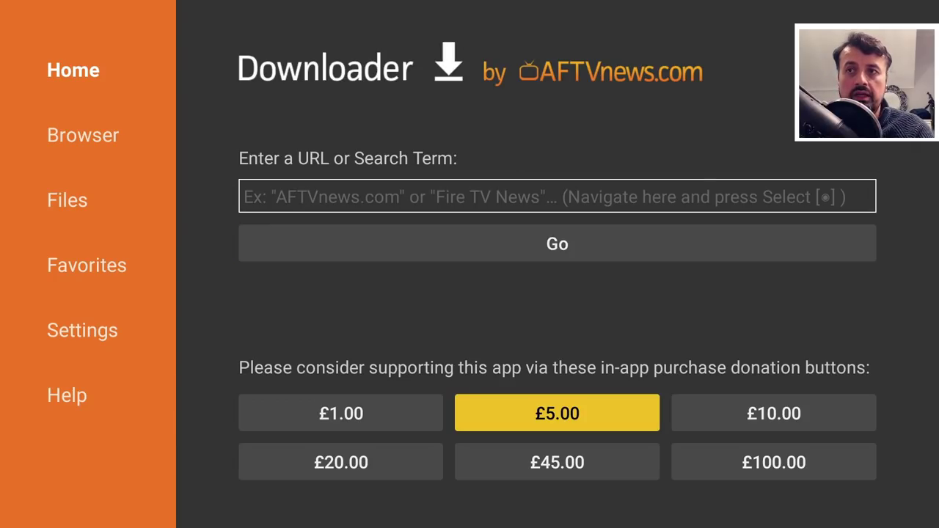
key("Up")
key("Up")
key("Return")
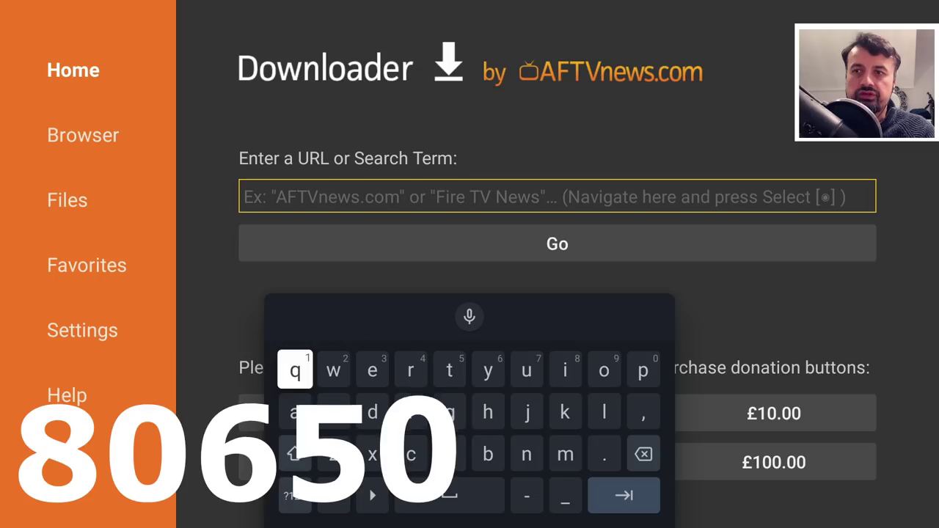
key("Down")
key("Down")
key("Down")
key("Return")
type("80")
key("Left")
key("Left")
type("6")
key("Left")
type("5")
key("Right")
key("Right")
key("Right")
key("Right")
key("Right")
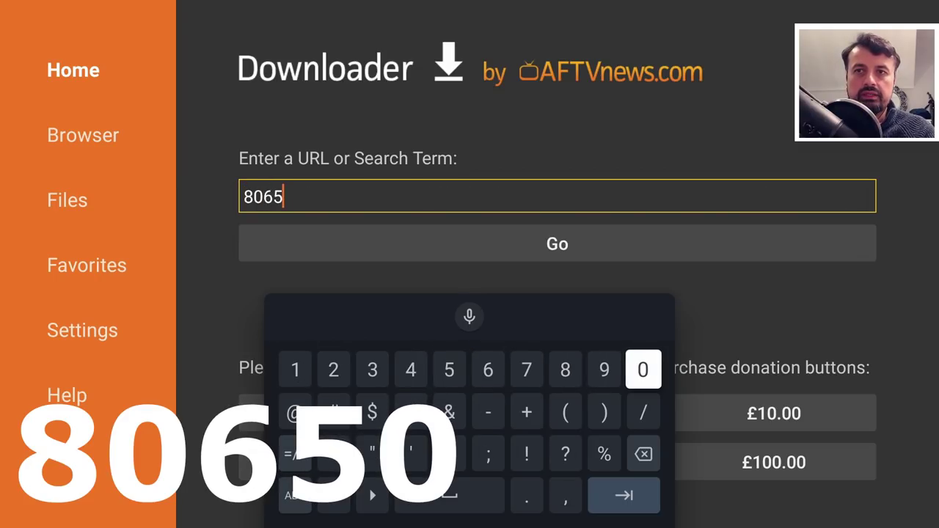
type("0")
key("Down")
key("Down")
key("Down")
key("Return")
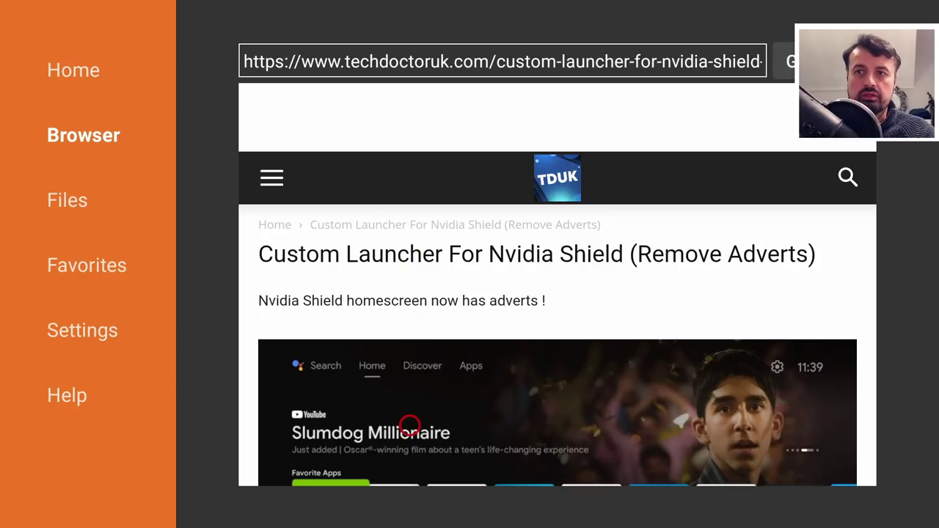
Scroll the guide down to Software Needed and open the Wolf 0.1.8 download page.
scroll(410, 440, "down", 10)
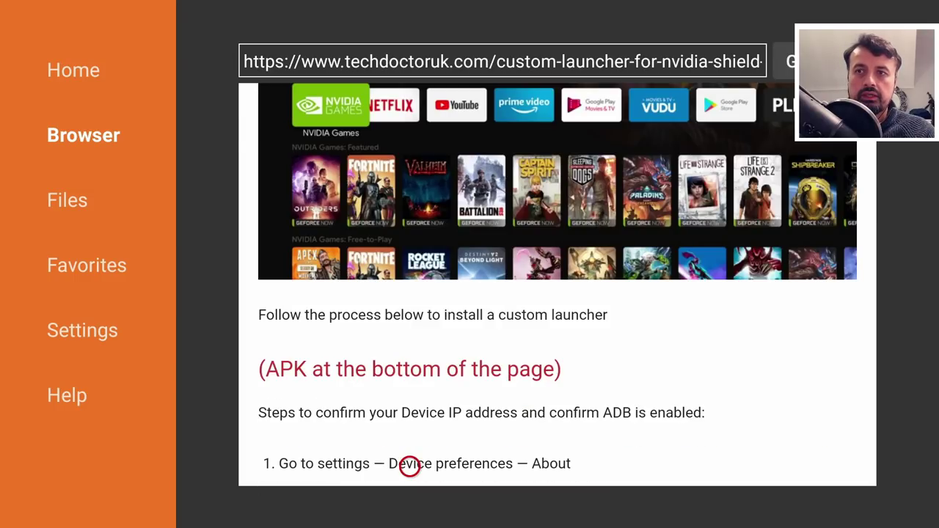
scroll(409, 465, "down", 3)
scroll(409, 465, "down", 5)
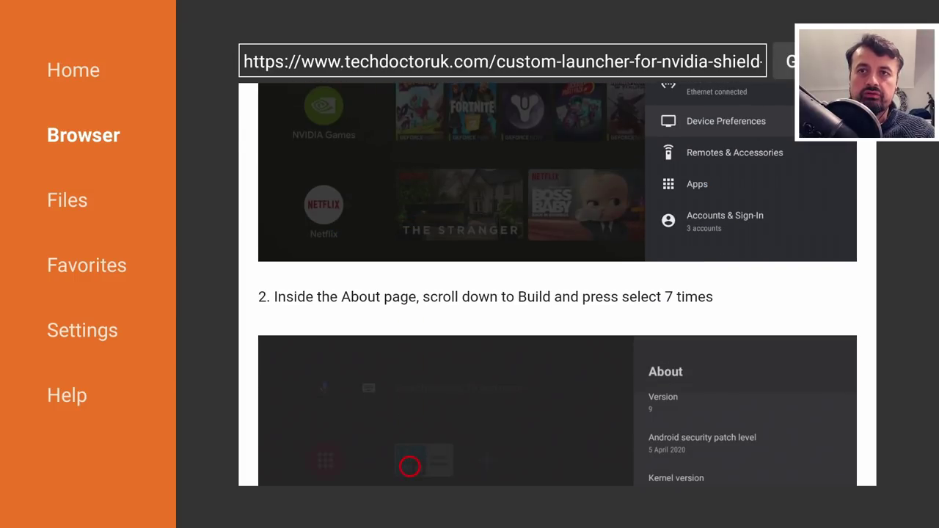
scroll(409, 466, "down", 13)
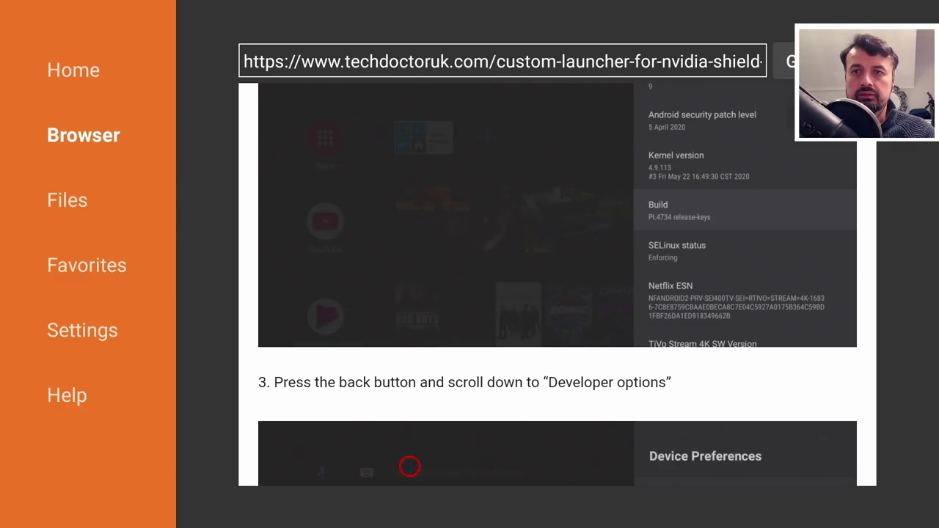
scroll(409, 467, "down", 12)
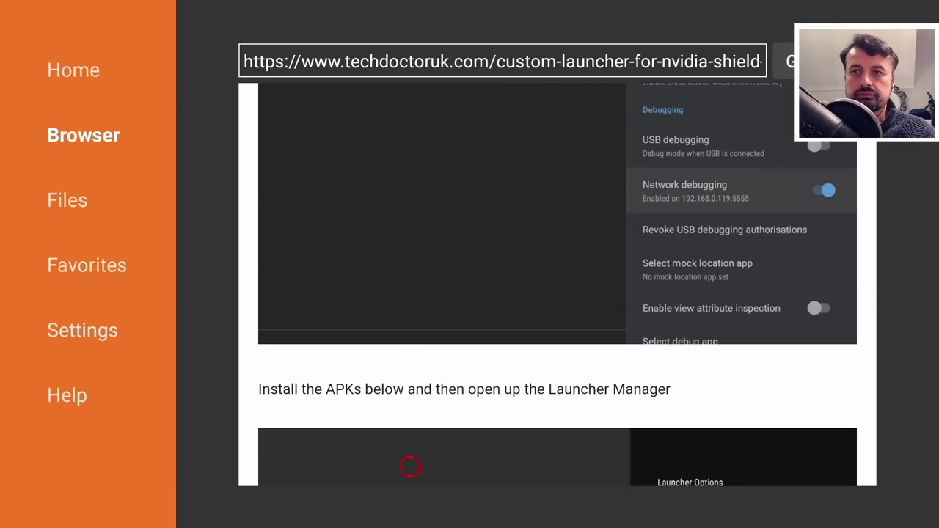
scroll(409, 467, "down", 10)
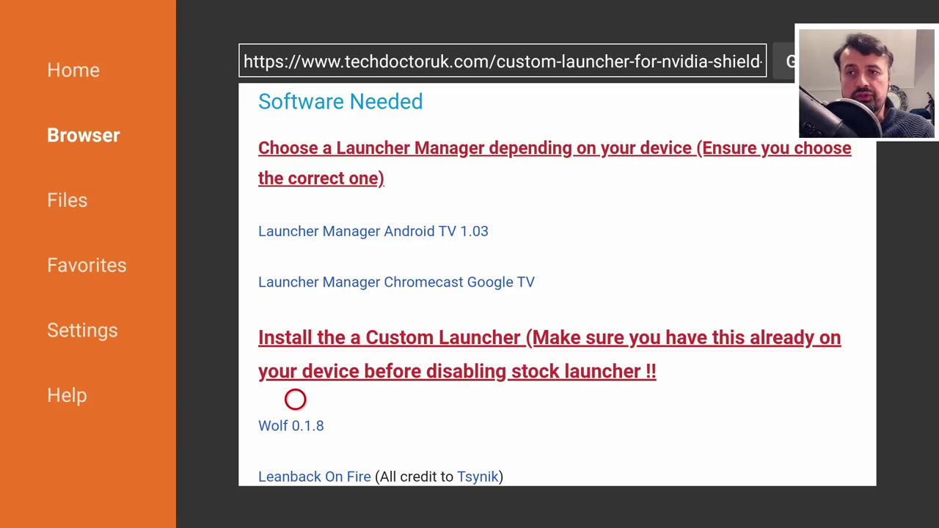
scroll(294, 462, "down", 3)
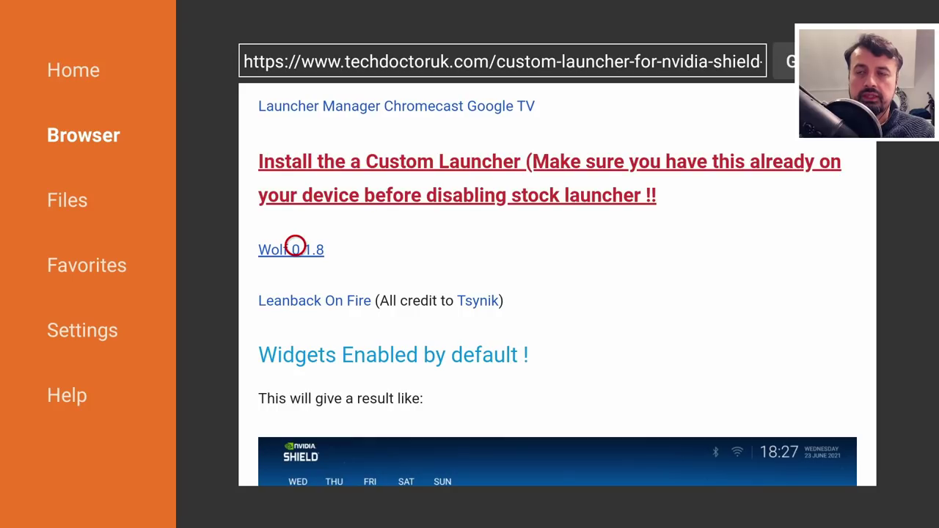
left_click(295, 247)
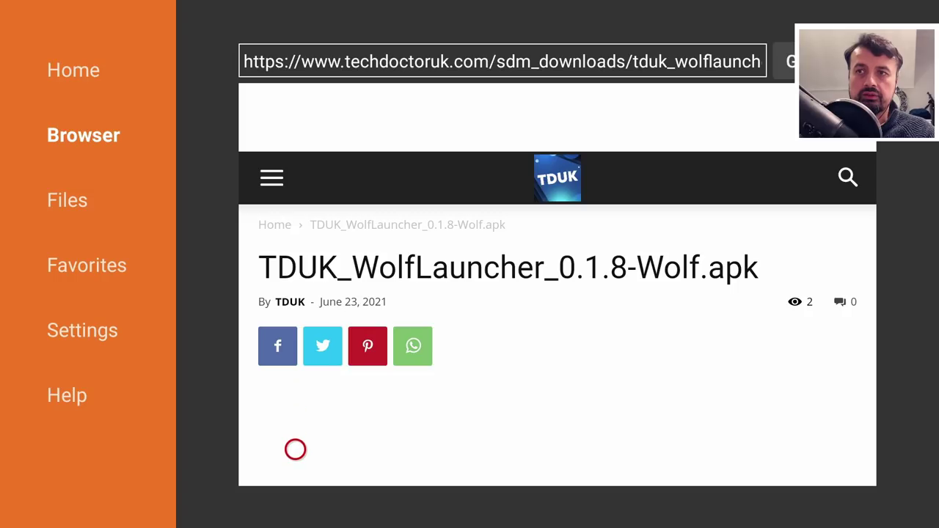
Download TDUK_WolfLauncher_0.1.8-Wolf.apk and install Wolf Launcher.
scroll(295, 466, "down", 4)
scroll(295, 467, "down", 4)
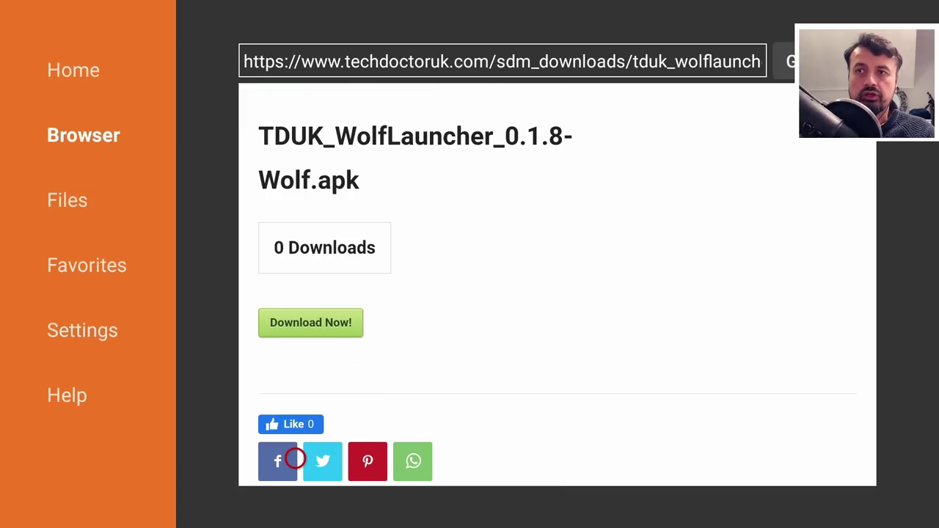
left_click(295, 336)
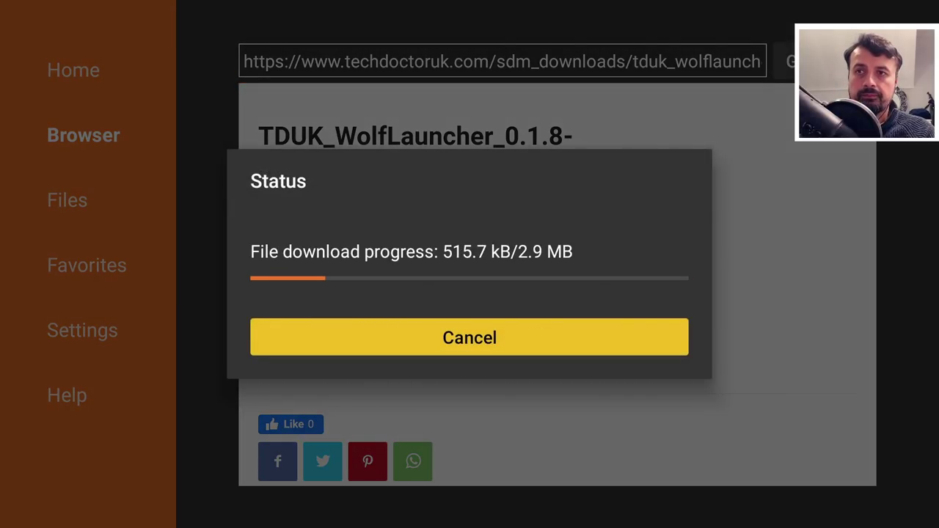
key("Return")
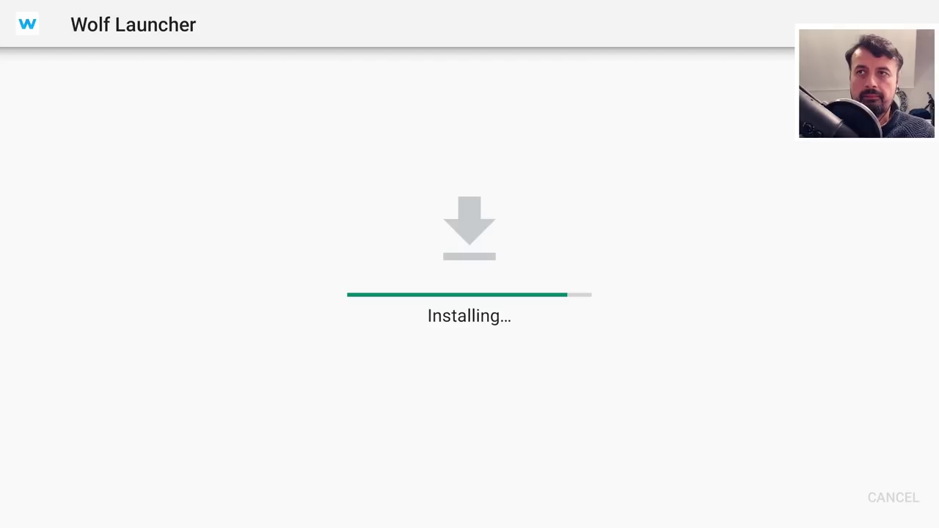
key("Return")
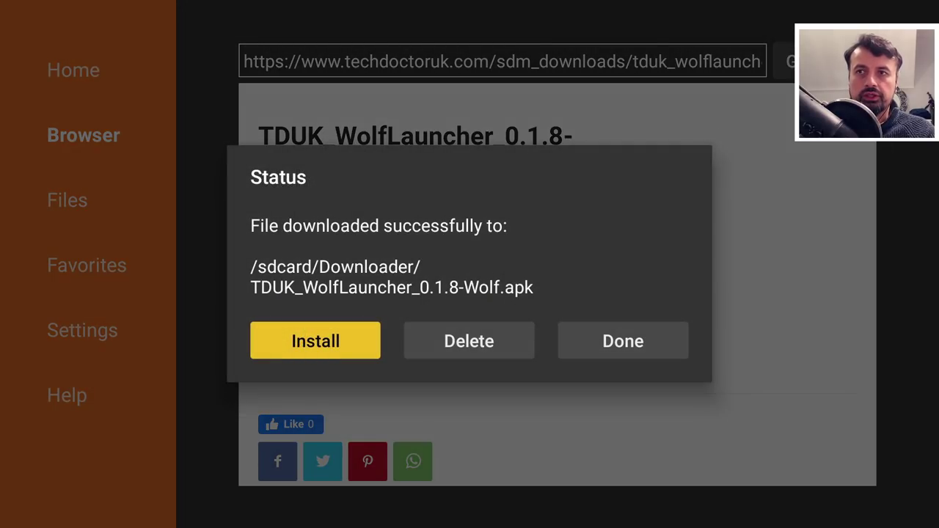
Delete the downloaded Wolf Launcher APK file and confirm.
key("Right")
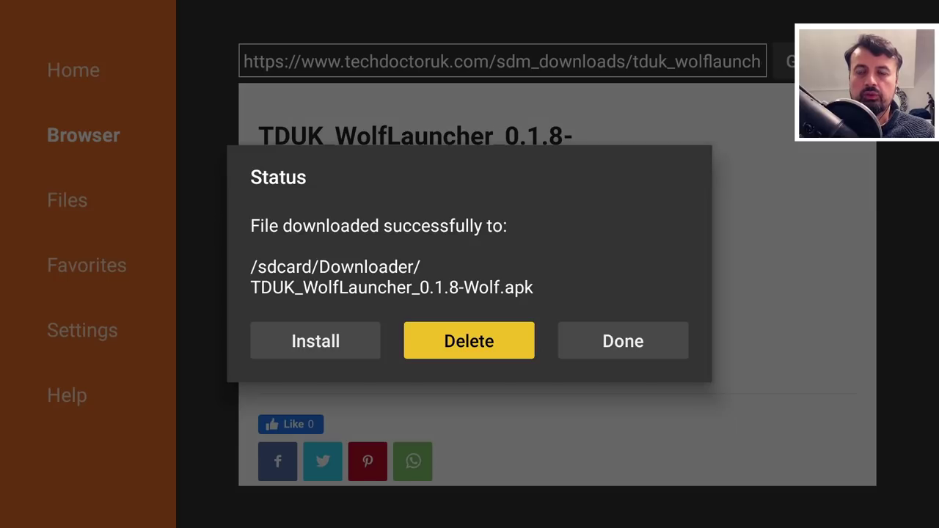
key("Return")
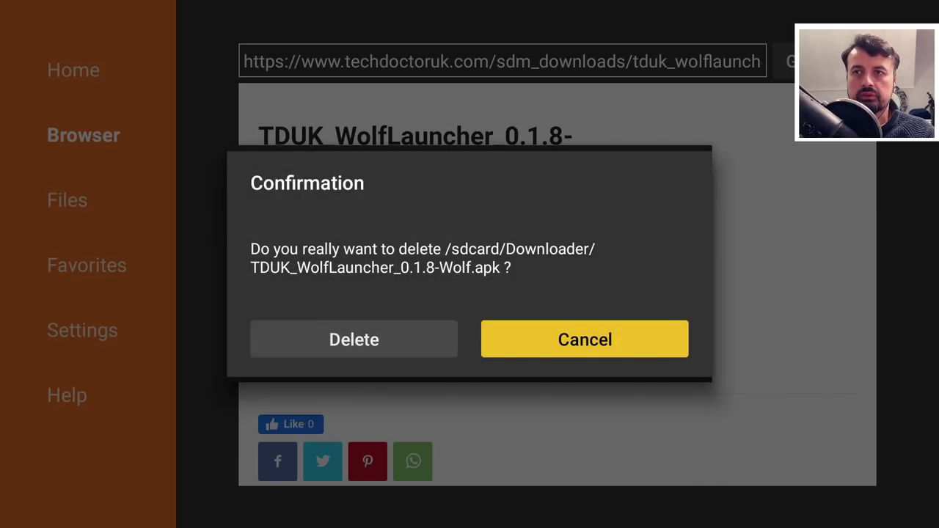
key("Left")
key("Return")
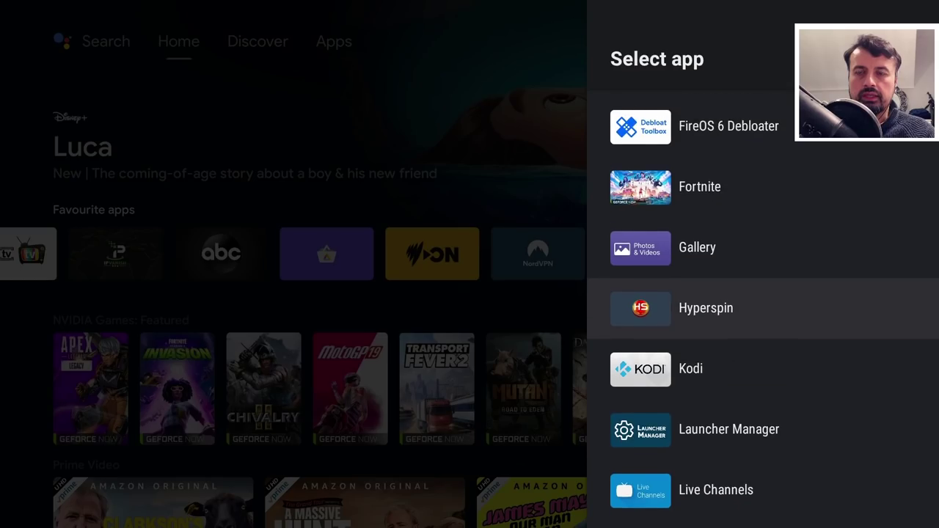
Add Launcher Manager to Favourite apps, open it and select Enable Custom Launcher.
key("Down")
key("Down")
key("Return")
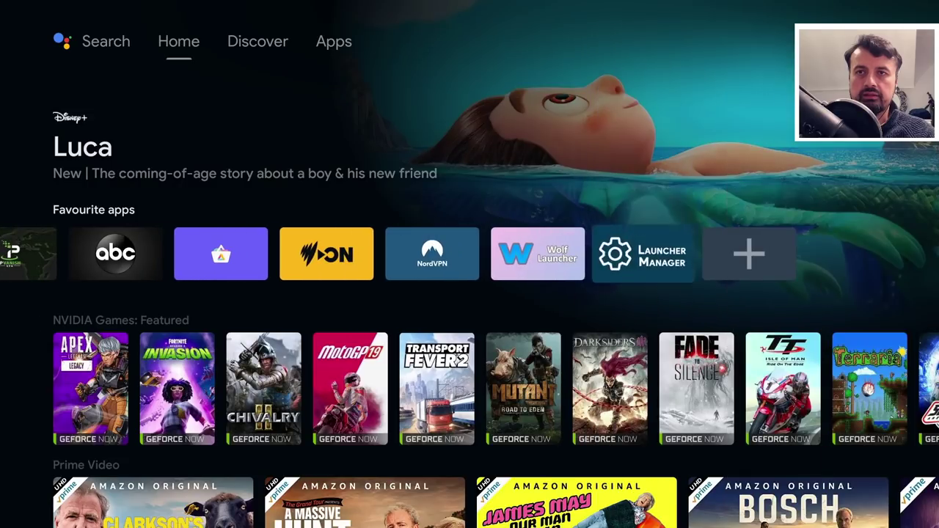
key("Left")
key("Right")
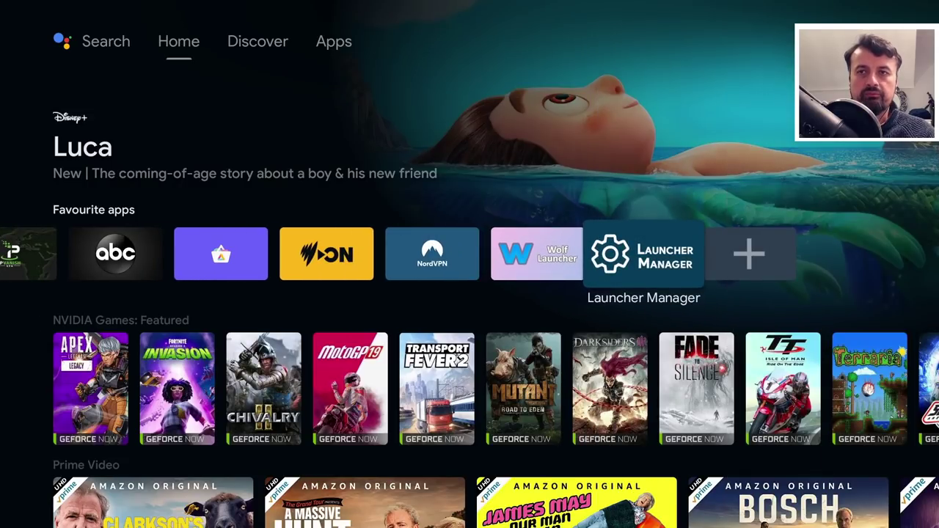
key("Return")
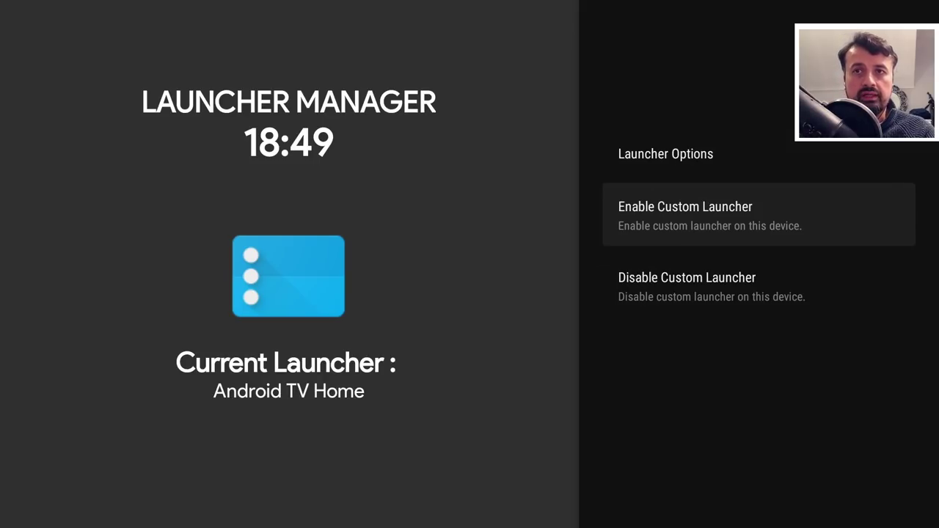
key("Return")
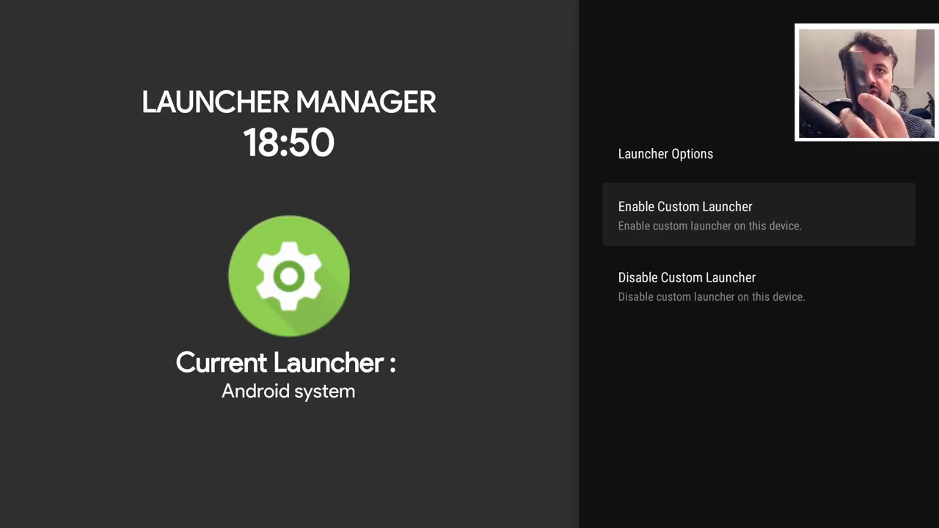
In the home app chooser, pick Wolf Launcher and set it to ALWAYS.
key("Return")
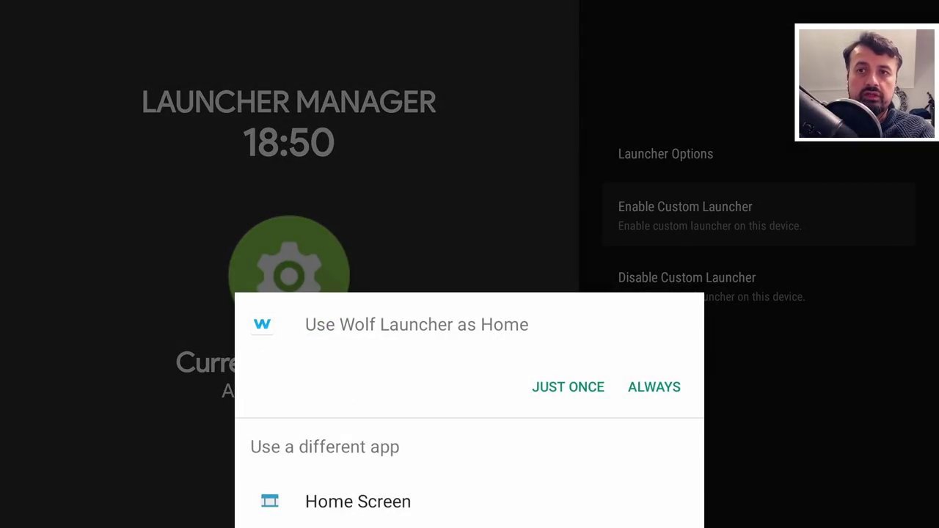
key("Up")
key("Right")
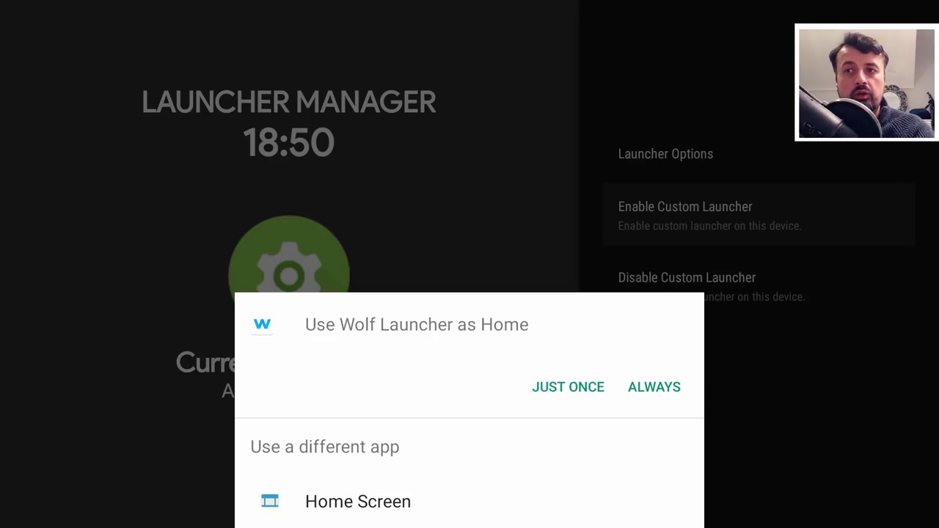
key("Down")
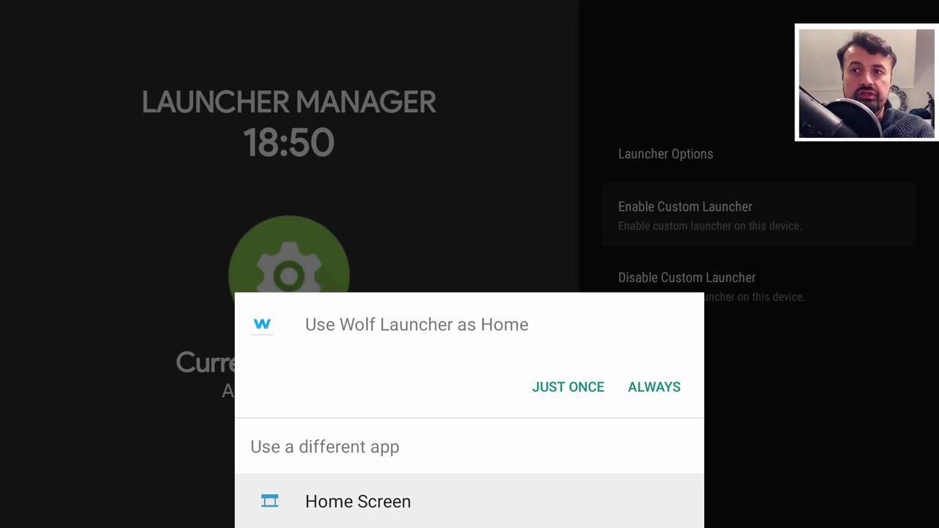
key("Up")
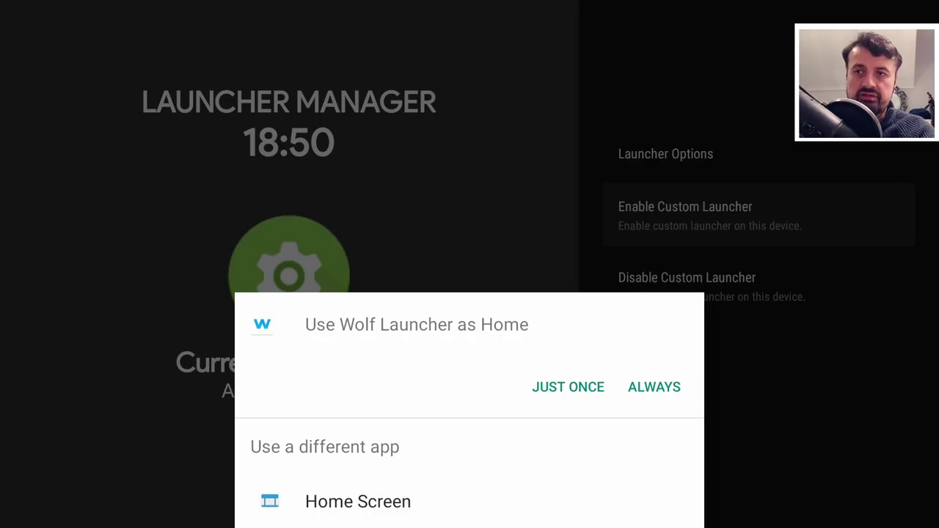
key("Right")
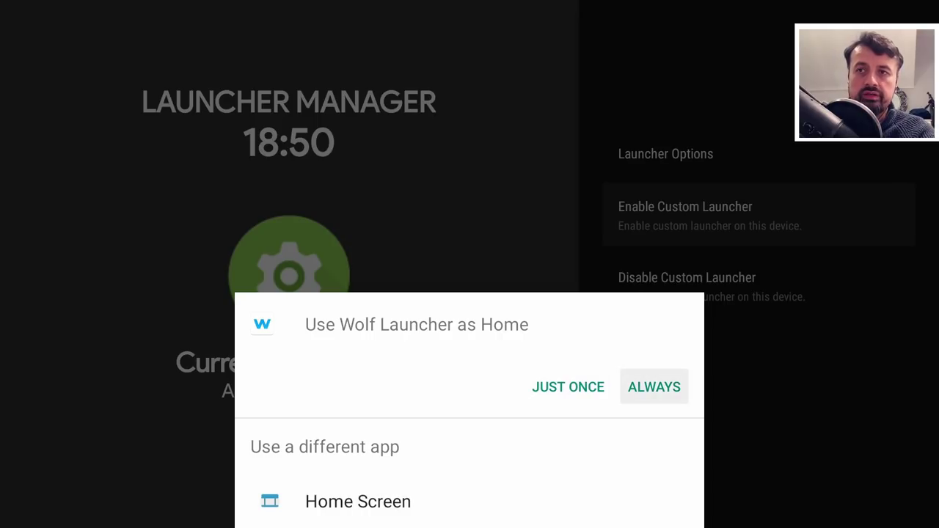
key("Return")
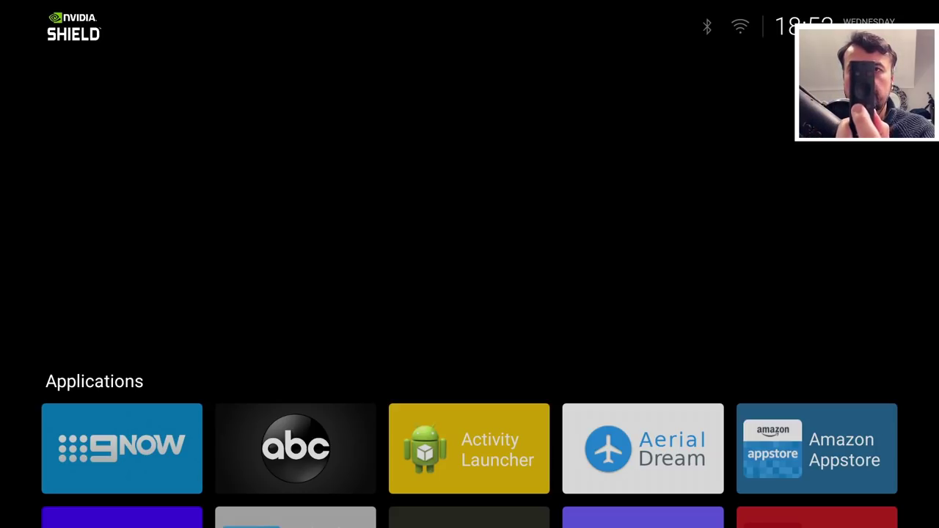
Dismiss Aptoide TV from Recents, then check today's weather via the Assistant and close it.
key("alt+Tab")
key("Down")
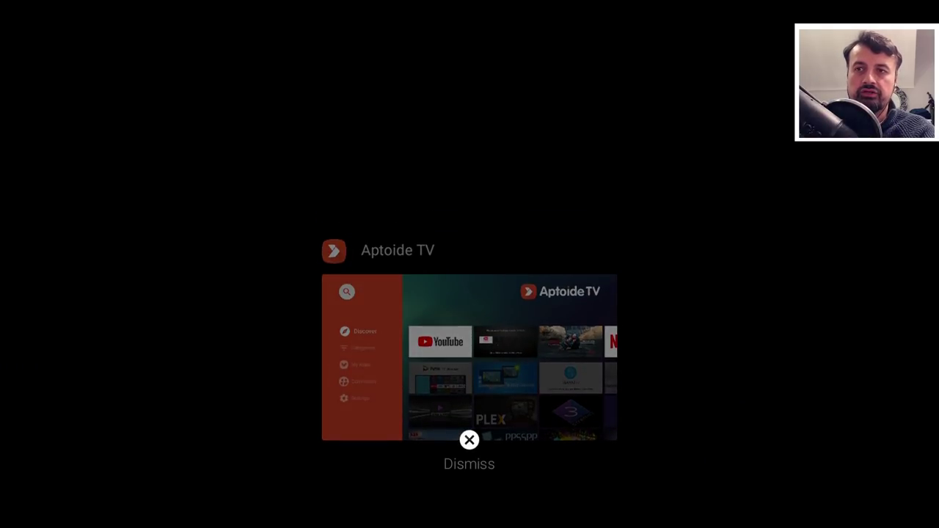
key("Return")
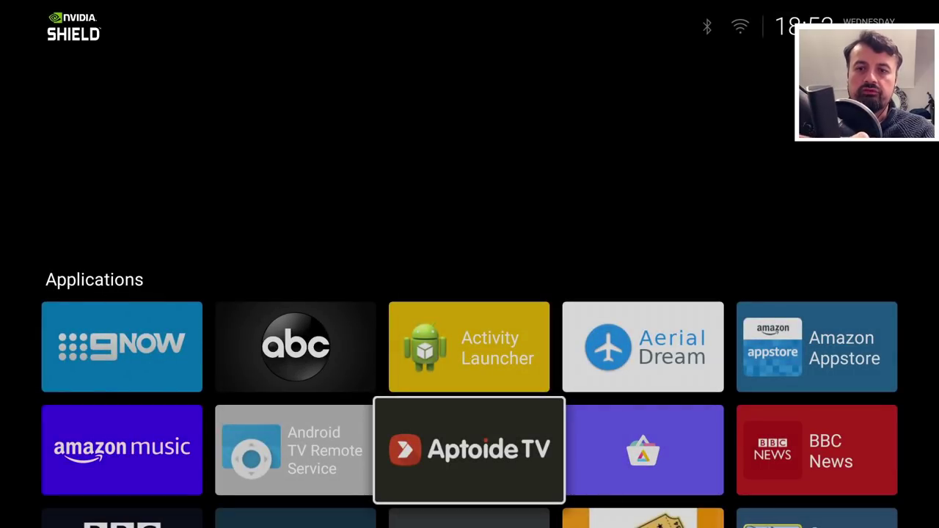
key("XF86Search")
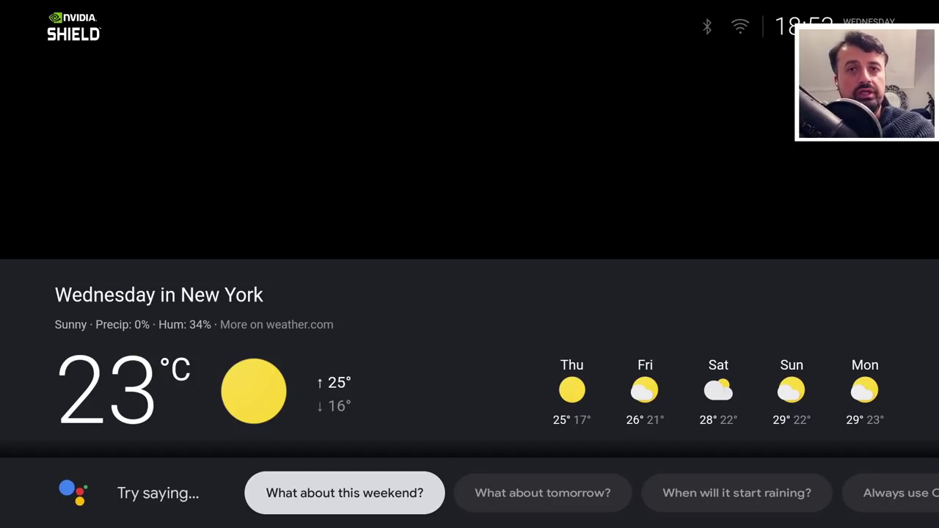
key("Escape")
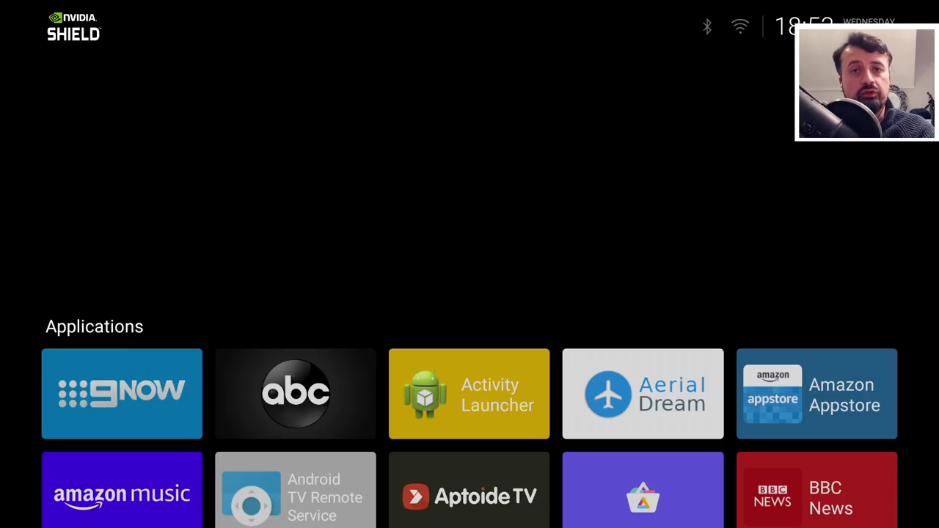
Go to Launcher Settings > Wallpaper from the widget area and enable Application Wallpaper.
key("Down")
key("Down")
key("Up")
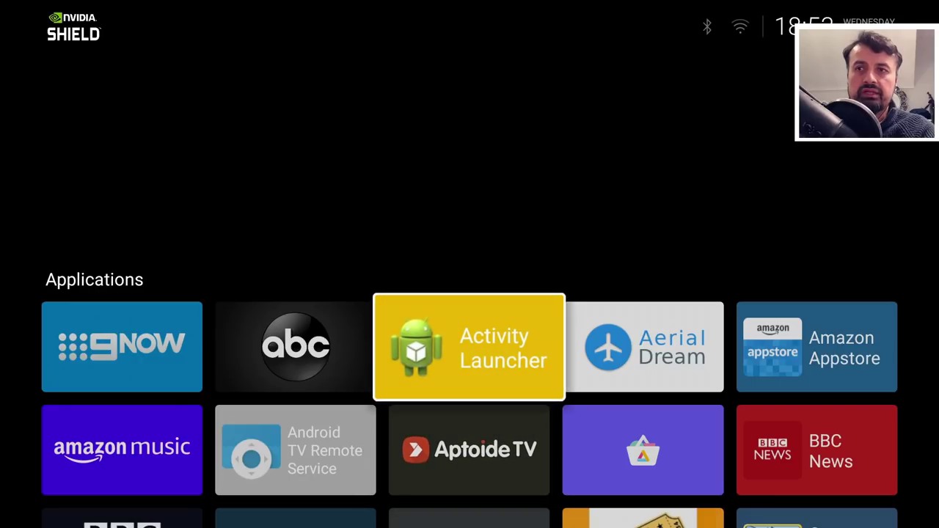
key("Down")
key("Up")
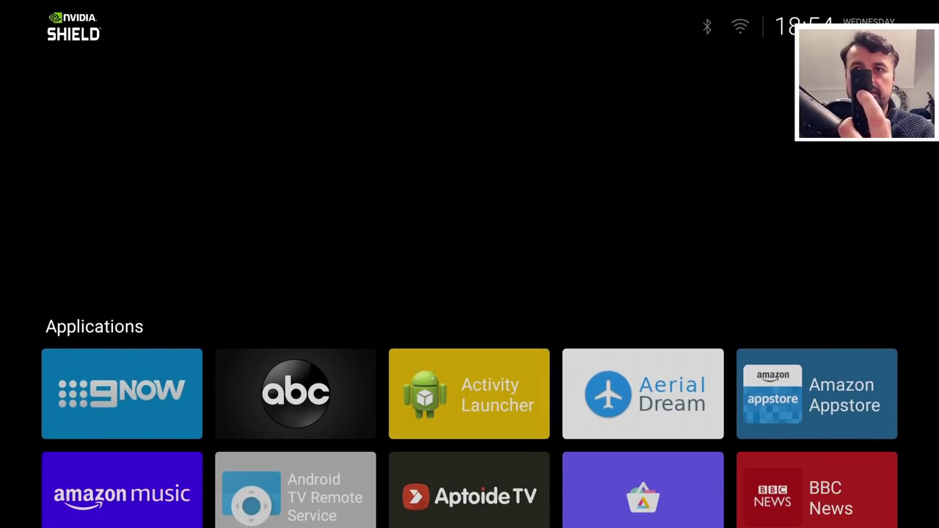
key("Return")
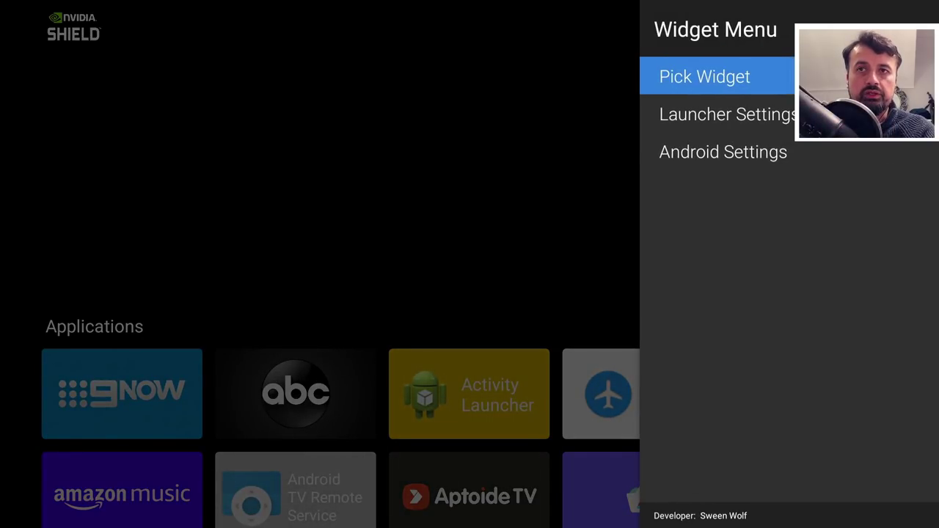
key("Down")
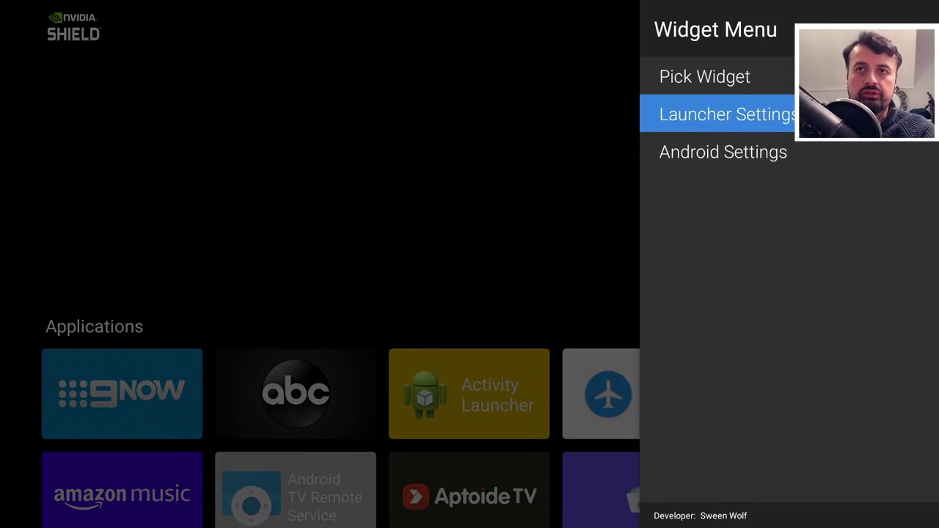
key("Return")
key("Down")
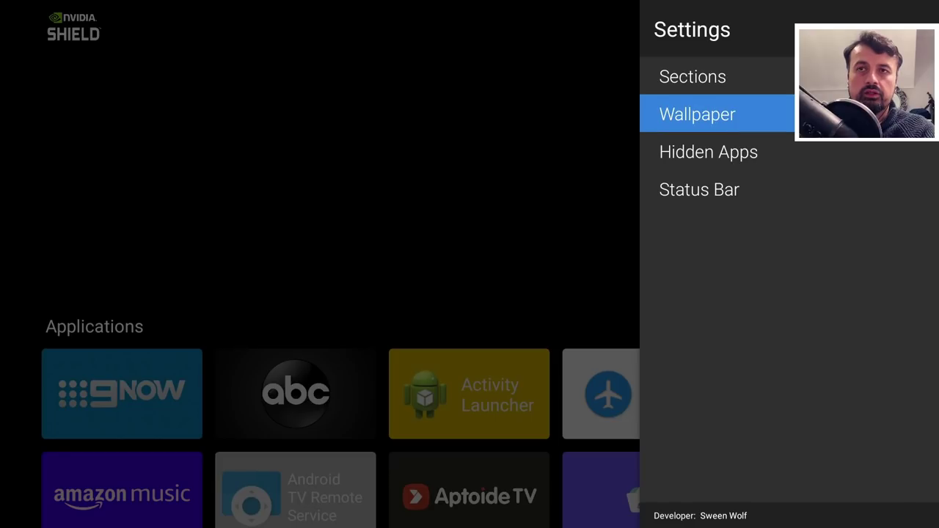
key("Return")
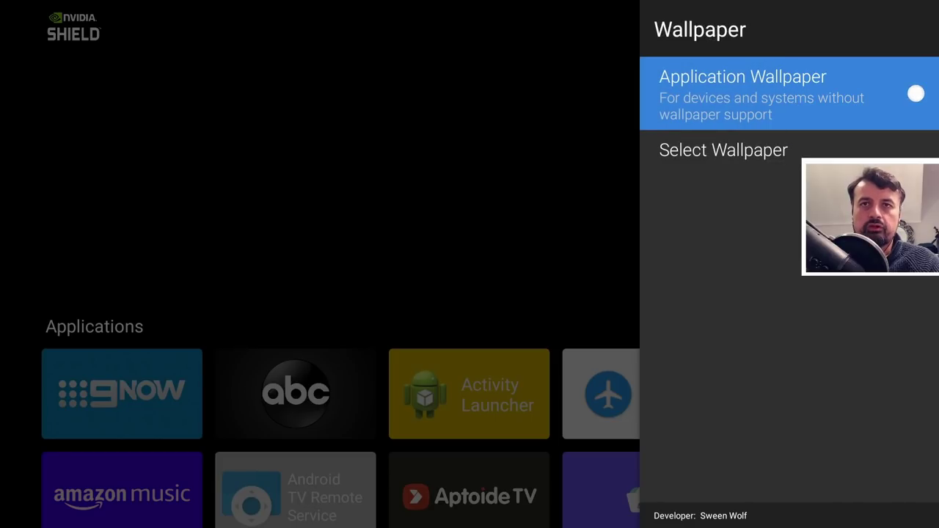
key("Return")
Open Select Wallpaper and allow the launcher access to photos and files.
key("Down")
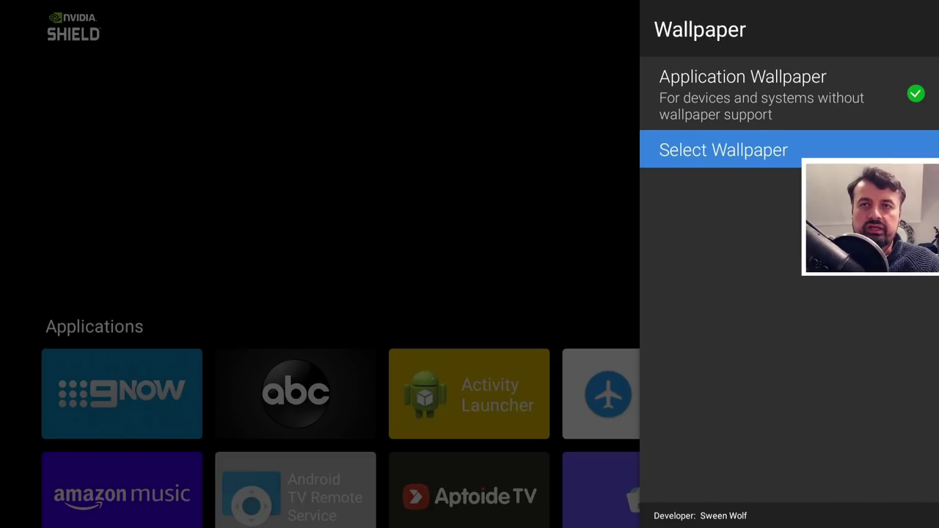
key("Return")
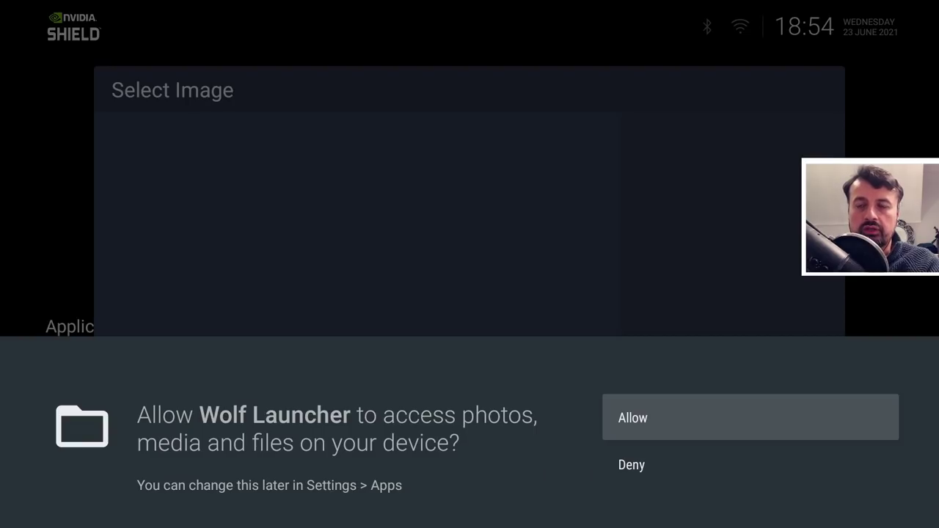
key("Return")
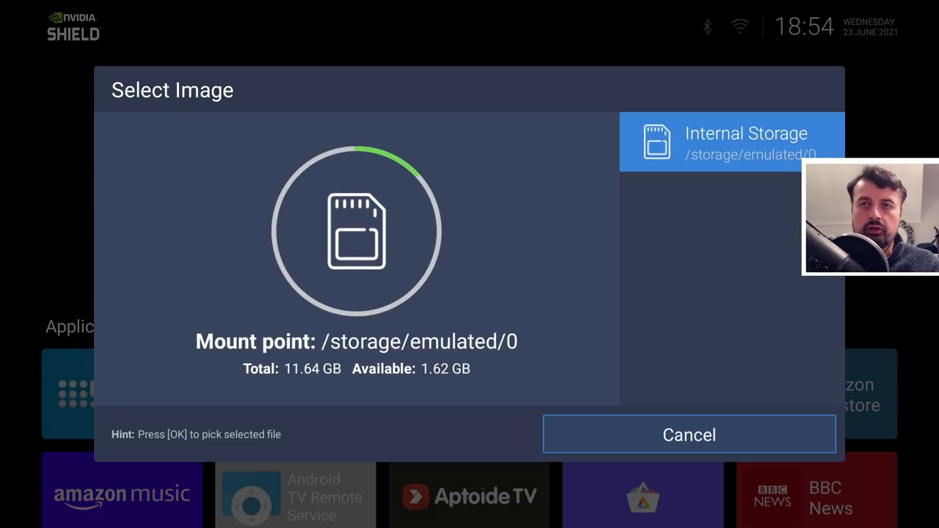
key("Return")
Pick Wallpaper.jpg from the Downloader folder as the home-screen background.
key("Down")
key("Down")
key("Down")
key("Down")
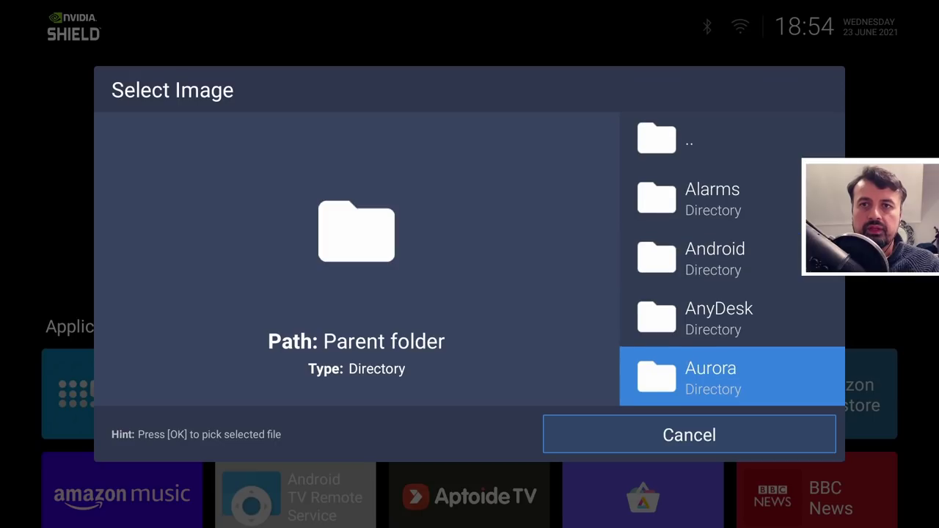
key("Down")
key("Down")
key("Down")
key("Down")
key("Down")
key("Down")
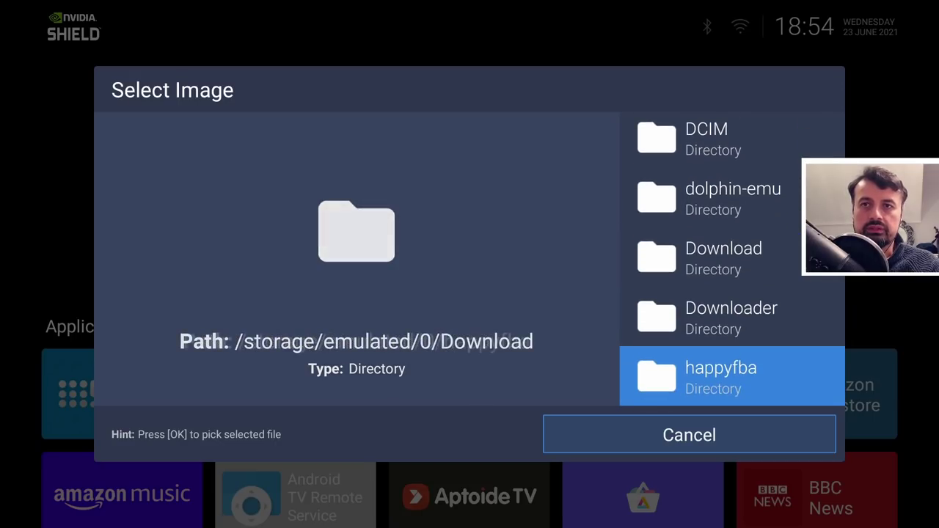
key("Up")
key("Return")
key("Down")
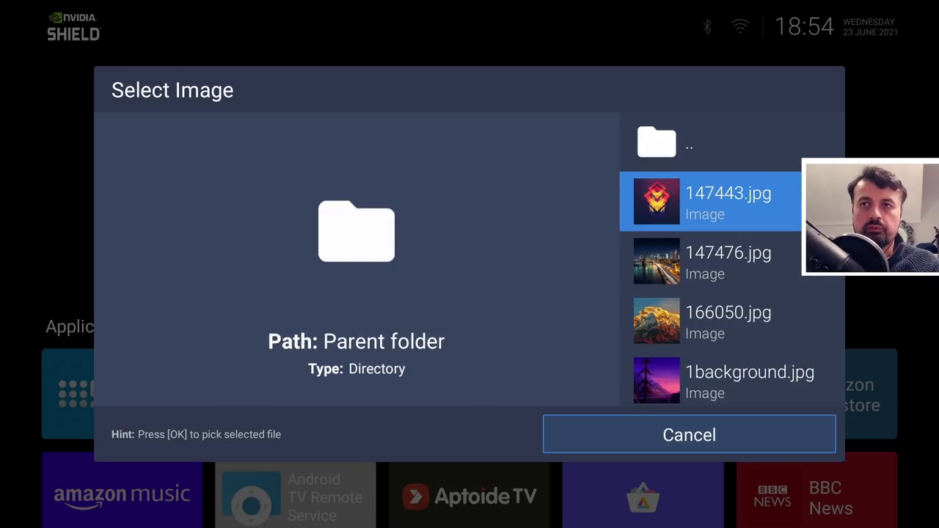
key("Down")
key("Down")
key("Down")
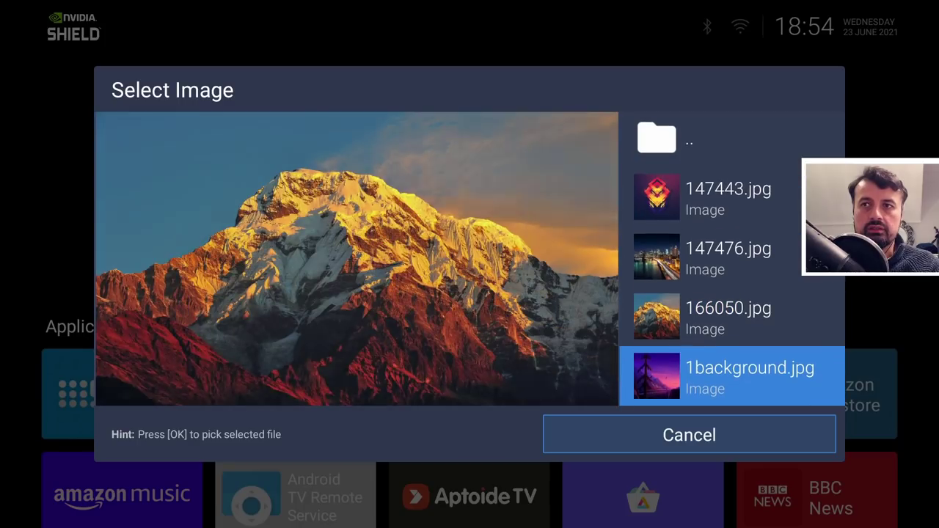
key("Down")
key("Down")
key("Down")
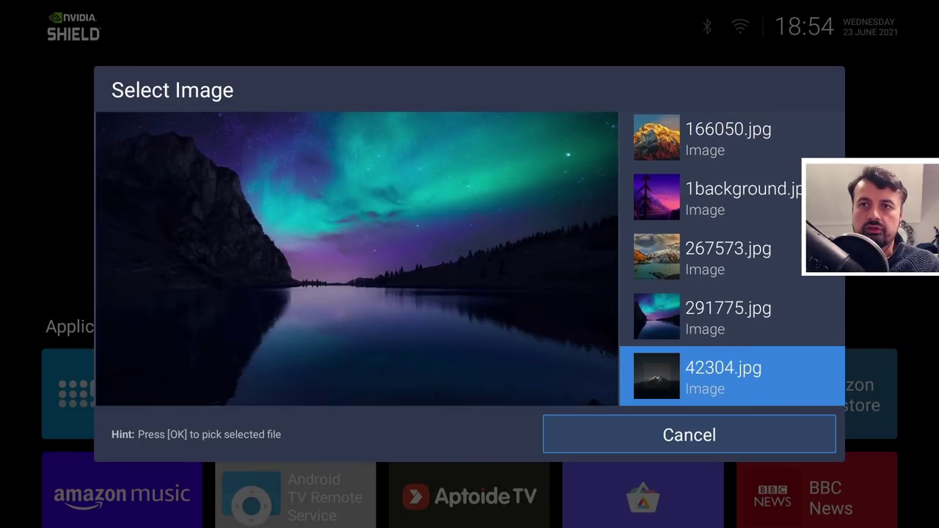
key("Down")
key("Down")
key("Down")
key("Down")
key("Down")
key("Down")
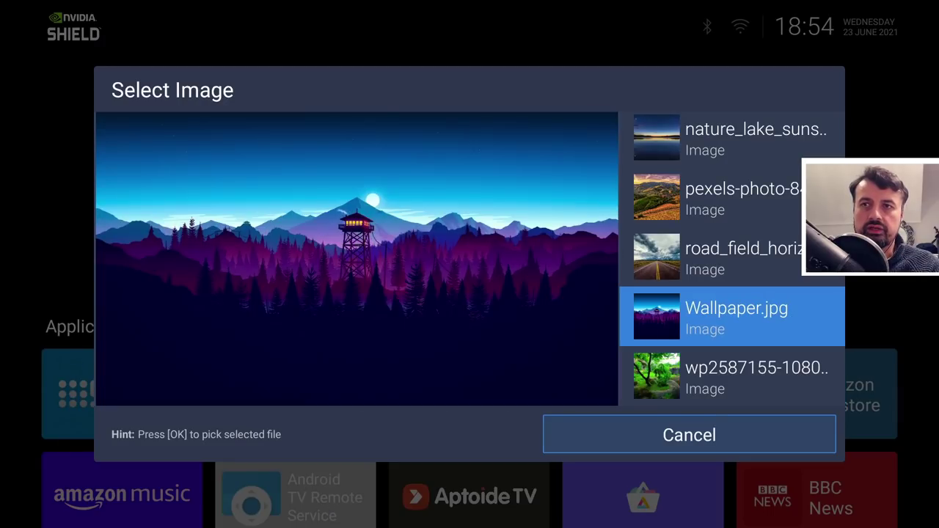
key("Return")
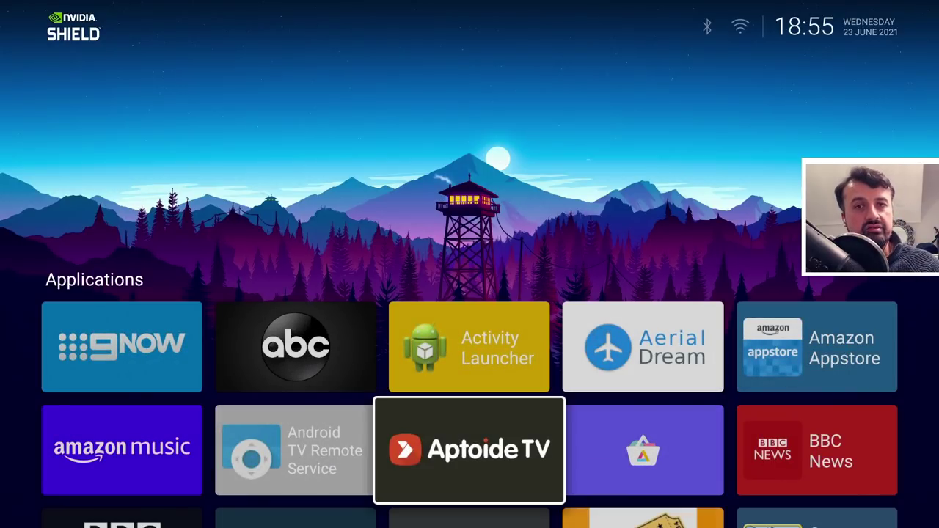
Browse the app grid over the new mountain fire-tower wallpaper and reopen the Widget Menu.
key("Down")
key("Down")
key("Up")
key("Up")
key("Up")
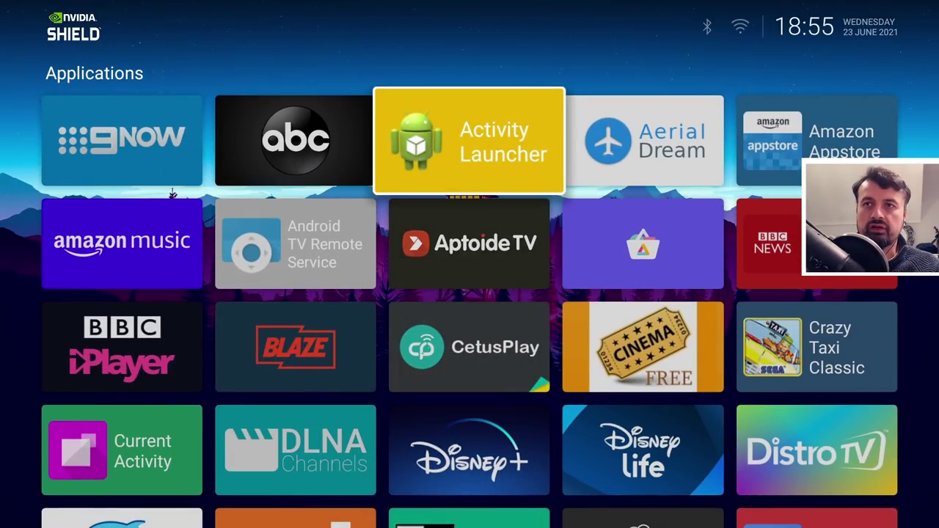
key("Down")
key("Down")
key("Down")
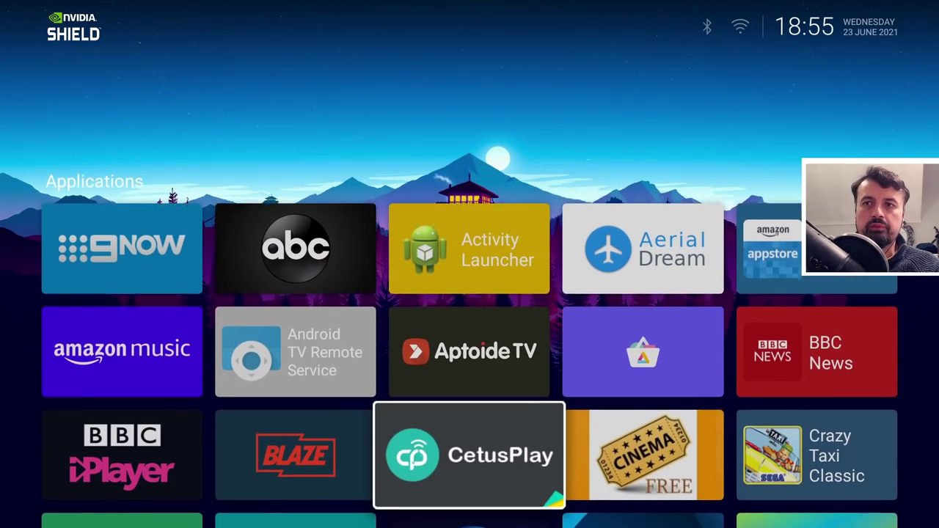
key("Down")
key("Up")
key("Up")
key("Up")
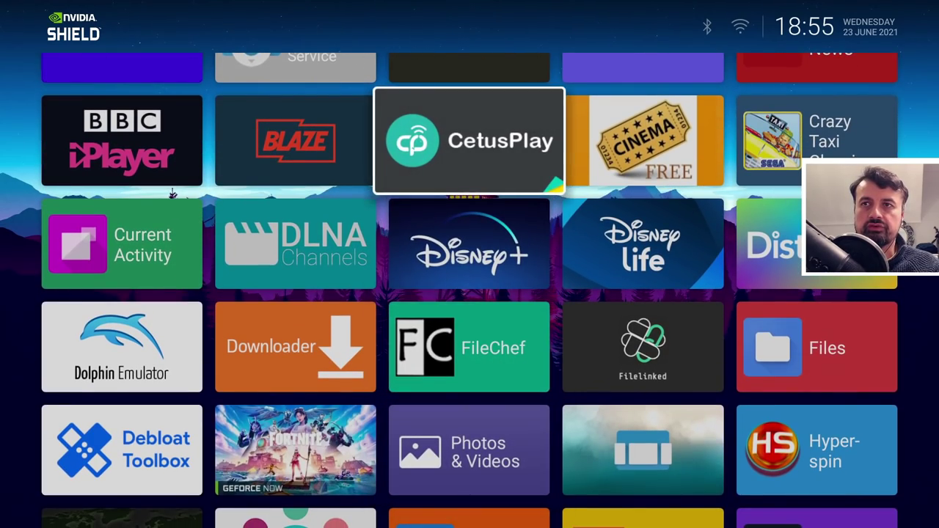
key("Up")
key("Up")
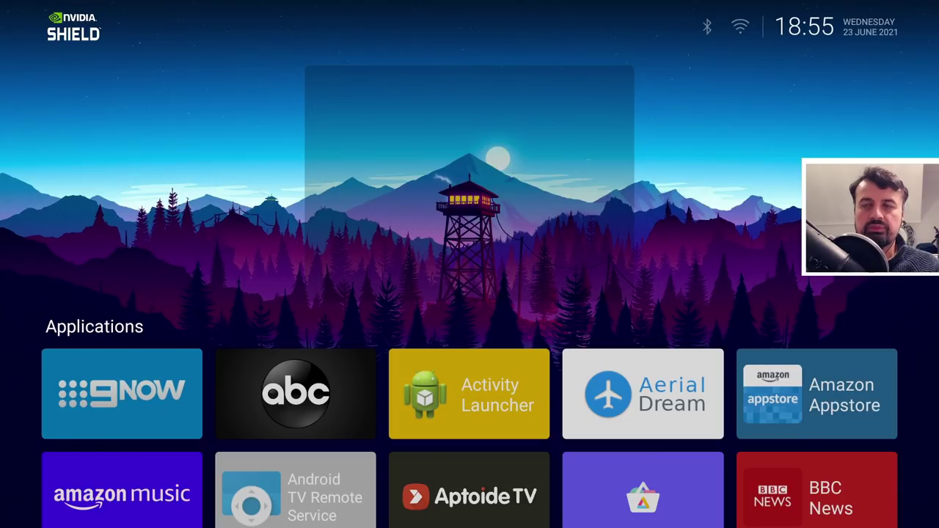
key("Return")
Add a new home-screen section named 'Streaming' in Manage Sections.
key("Down")
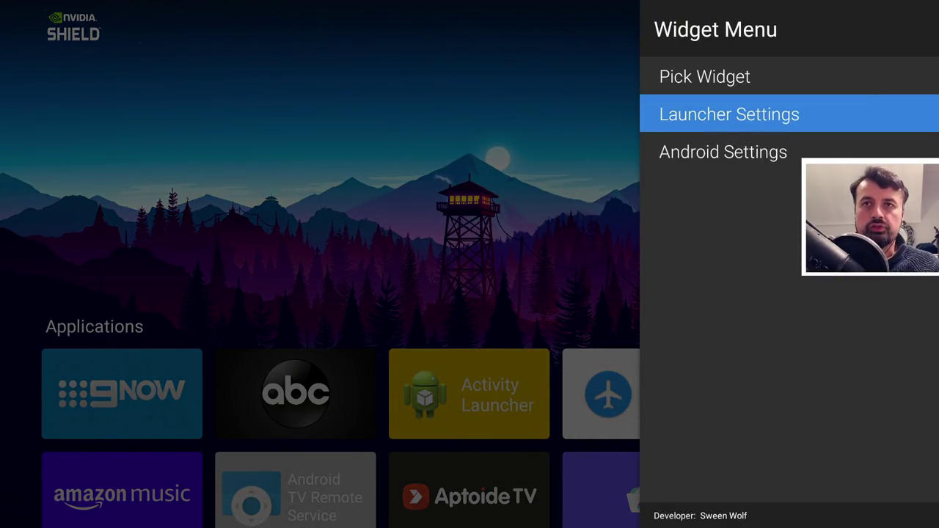
key("Return")
key("Return")
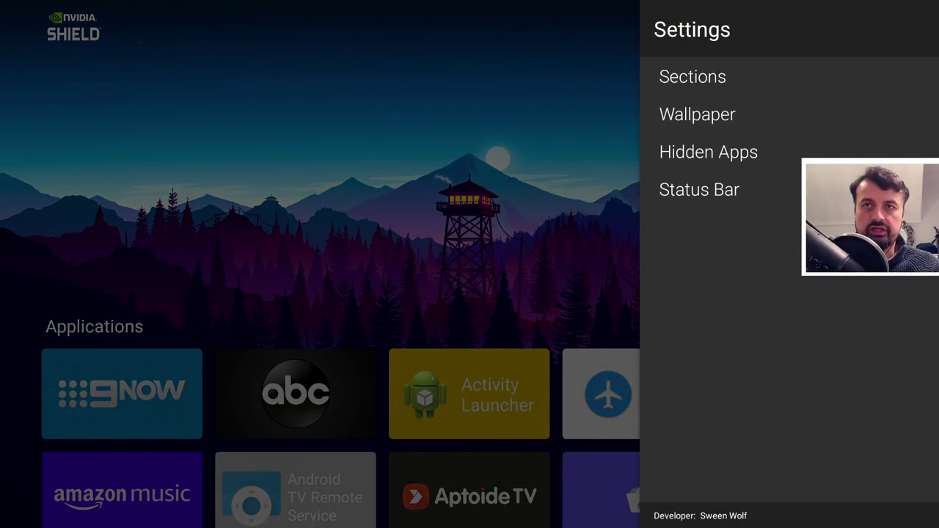
key("Return")
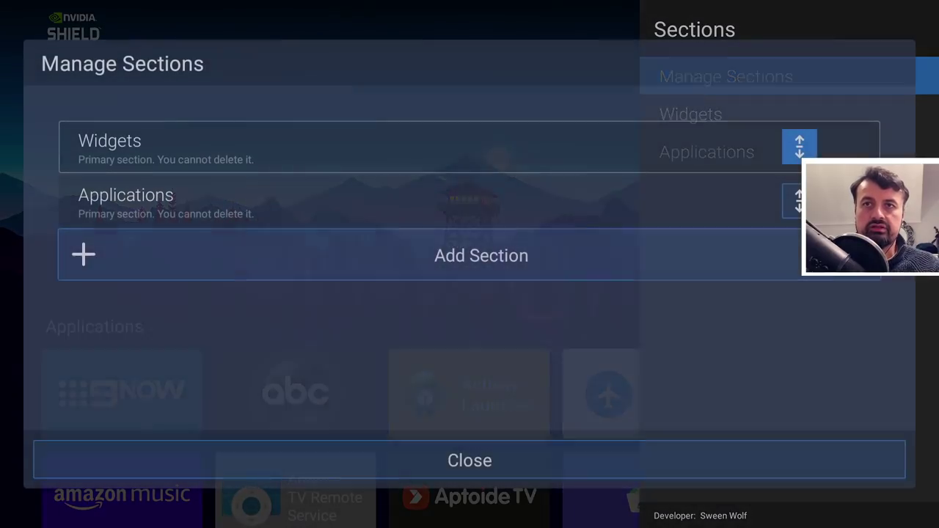
key("Down")
key("Down")
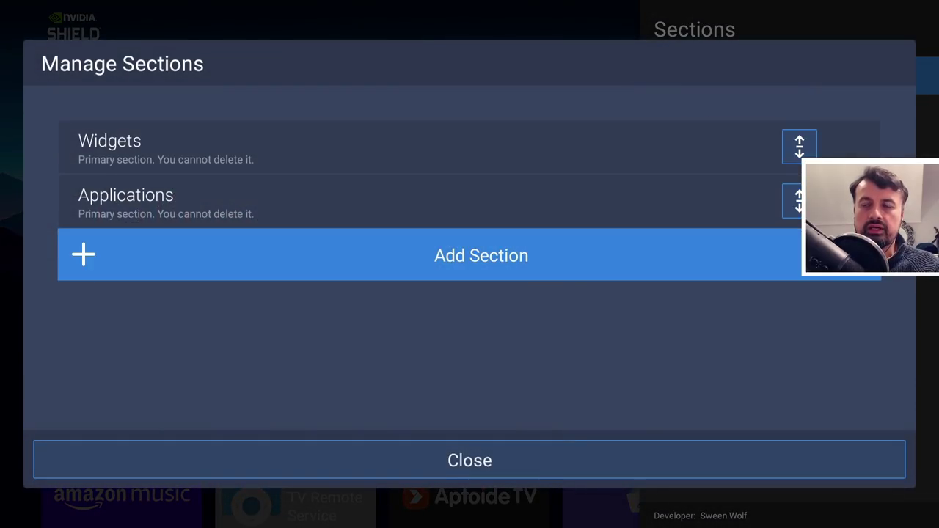
key("Return")
key("Return")
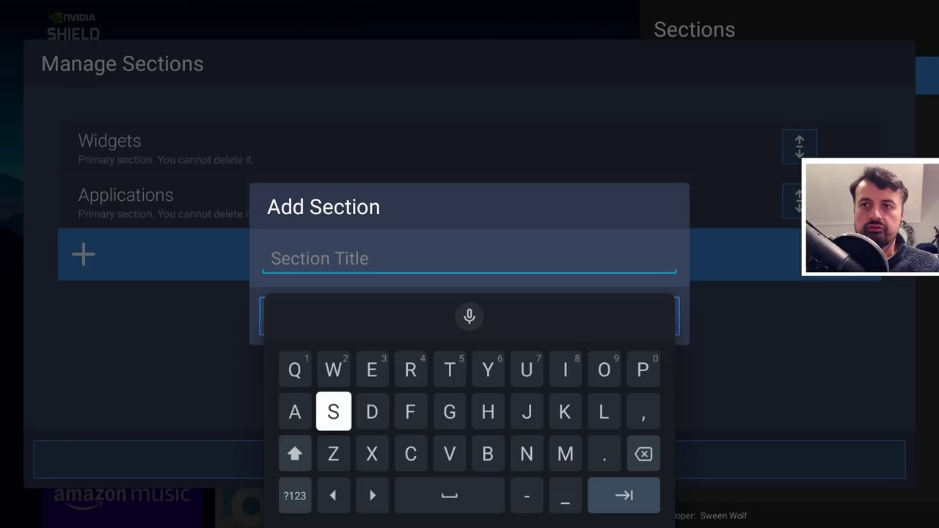
type("Streaming")
key("Down")
key("Right")
key("Right")
key("Right")
key("Right")
key("Right")
key("Right")
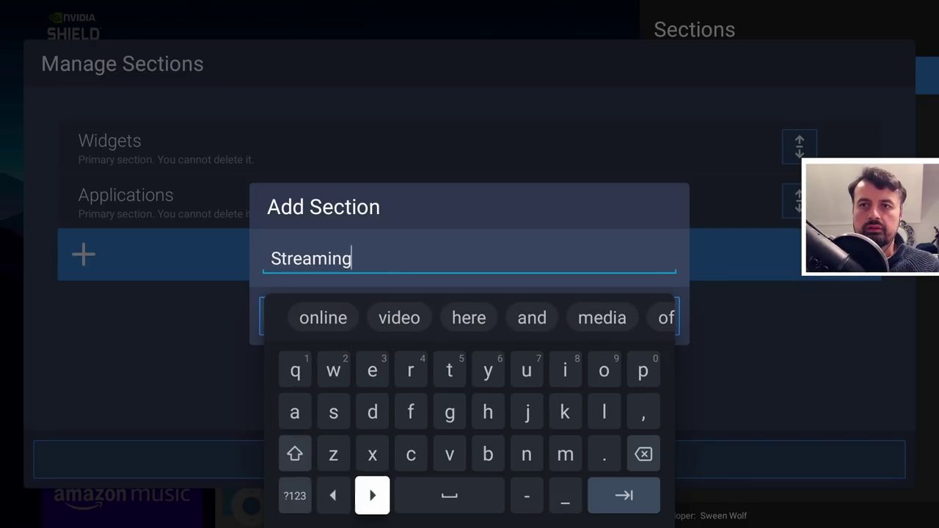
key("Return")
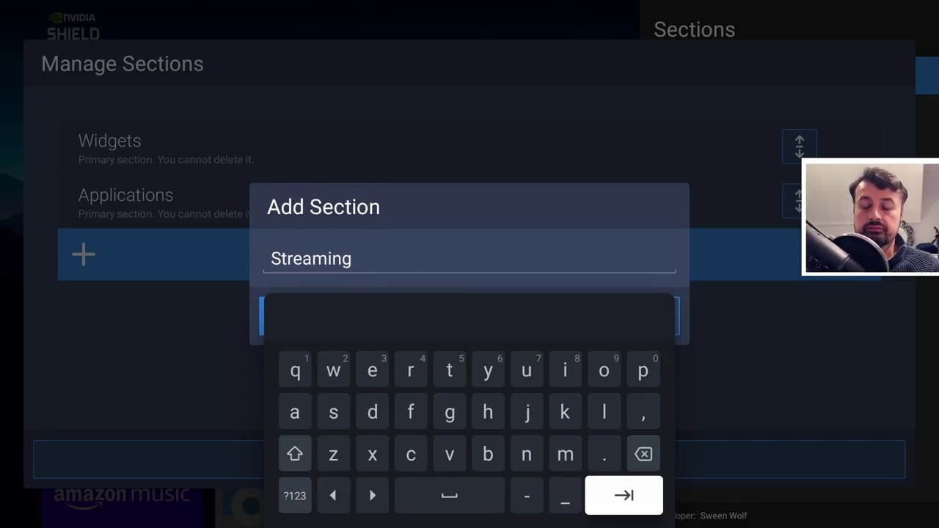
key("Return")
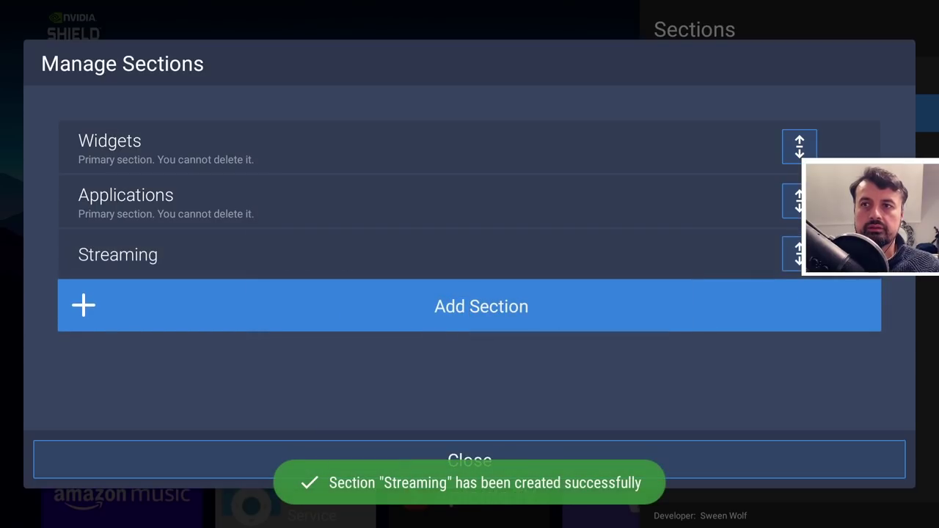
key("Down")
key("Return")
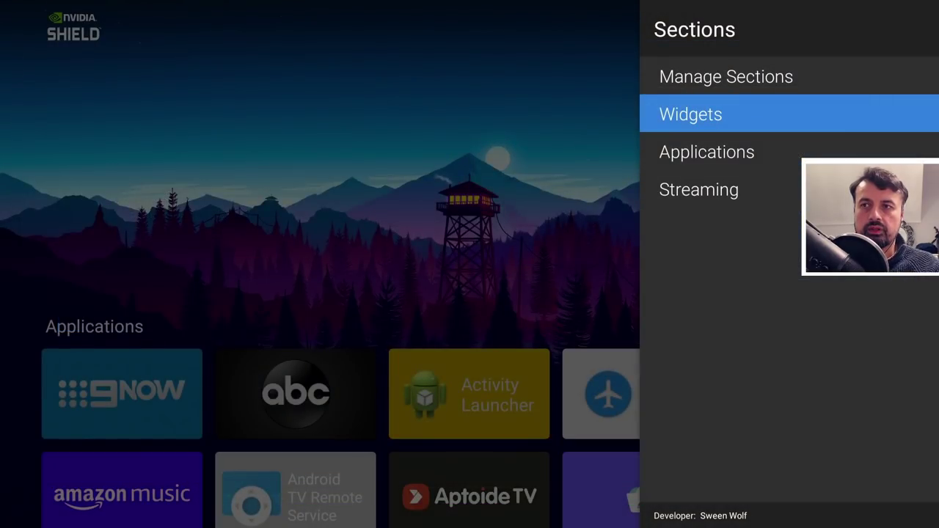
key("Escape")
key("Escape")
Move the YouTube tile into the Streaming section.
key("Down")
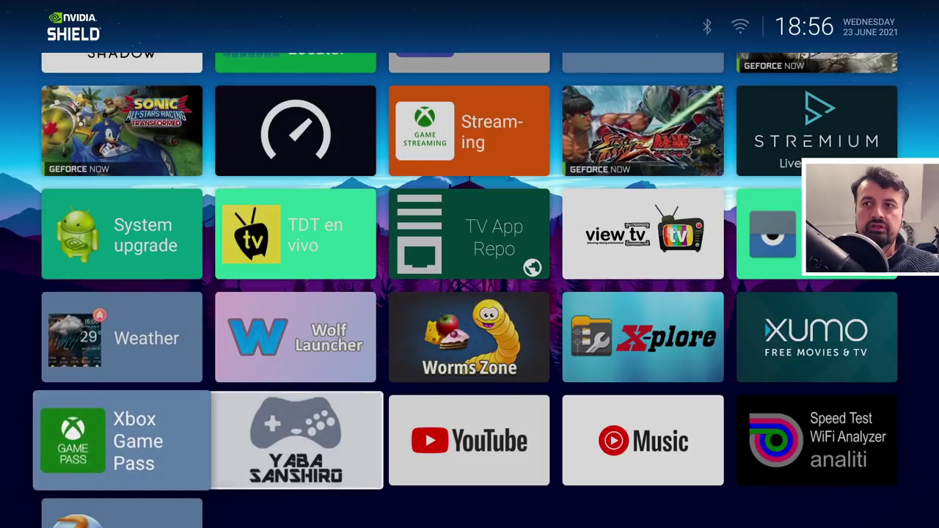
key("Right")
key("Right")
key("Menu")
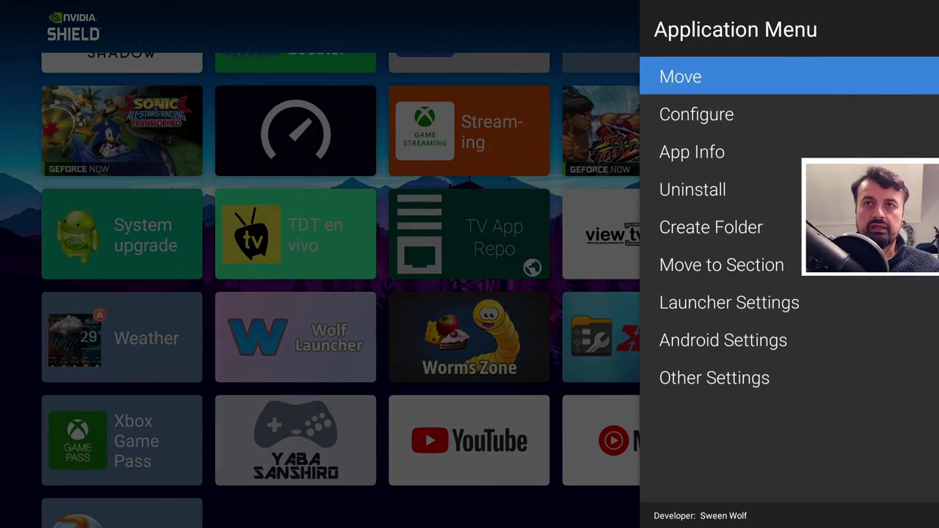
key("Down")
key("Down")
key("Down")
key("Down")
key("Down")
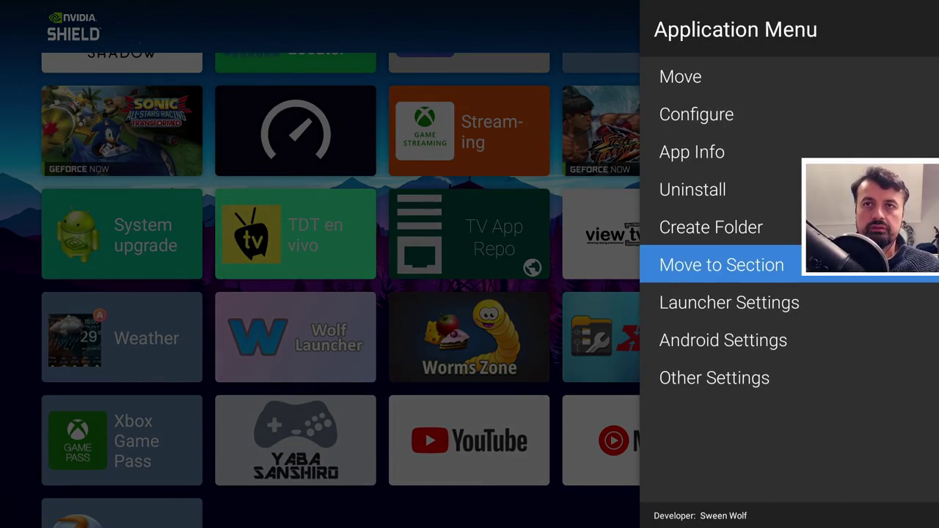
key("Return")
key("Return")
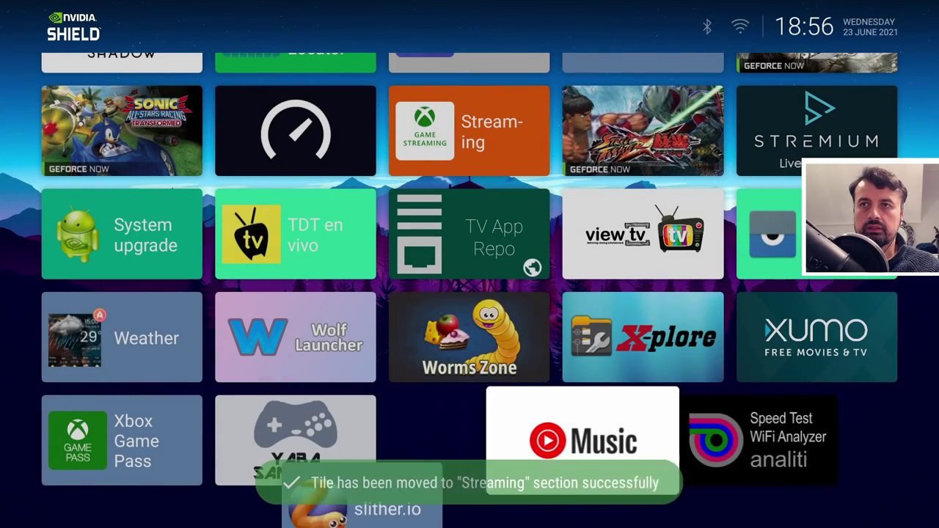
key("Up")
key("Up")
key("Up")
key("Up")
key("Up")
key("Up")
key("Up")
key("Up")
key("Up")
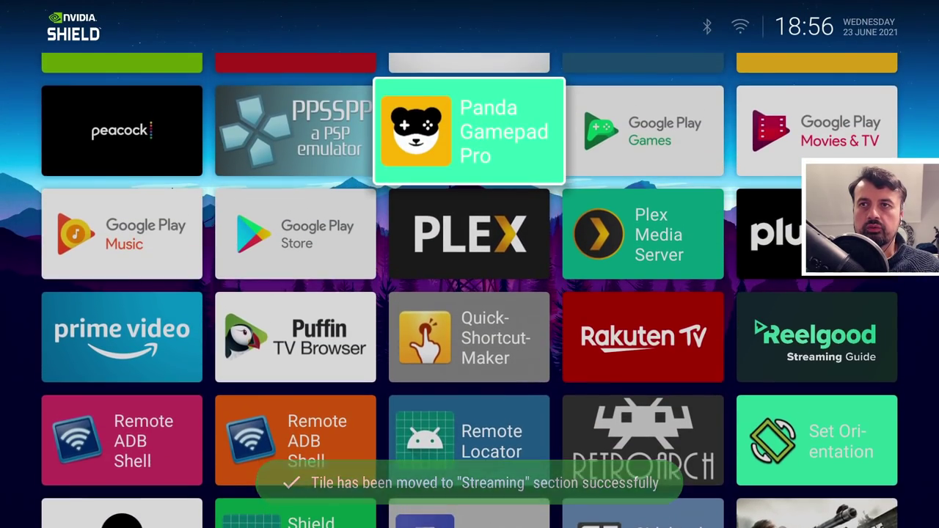
Move the Netflix and abc tiles into the Streaming section as well.
key("Down")
key("Menu")
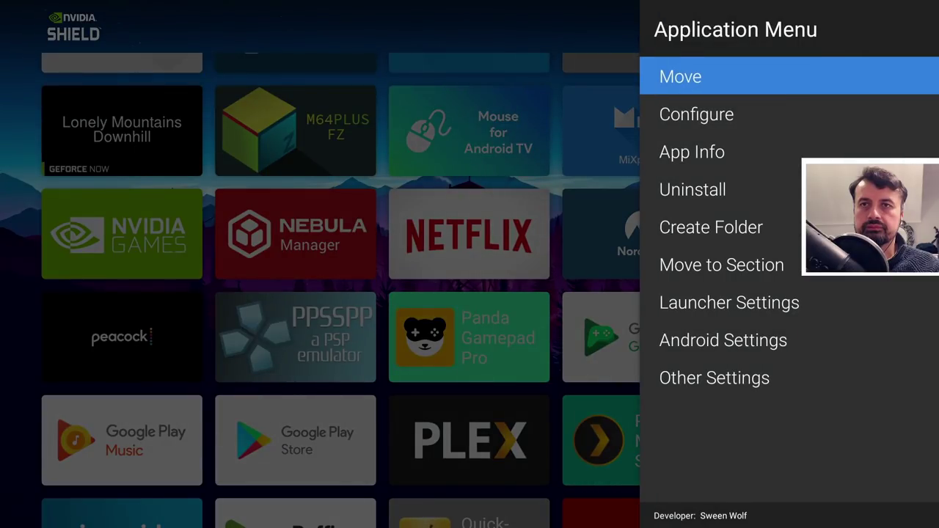
key("Down")
key("Down")
key("Down")
key("Down")
key("Down")
key("Return")
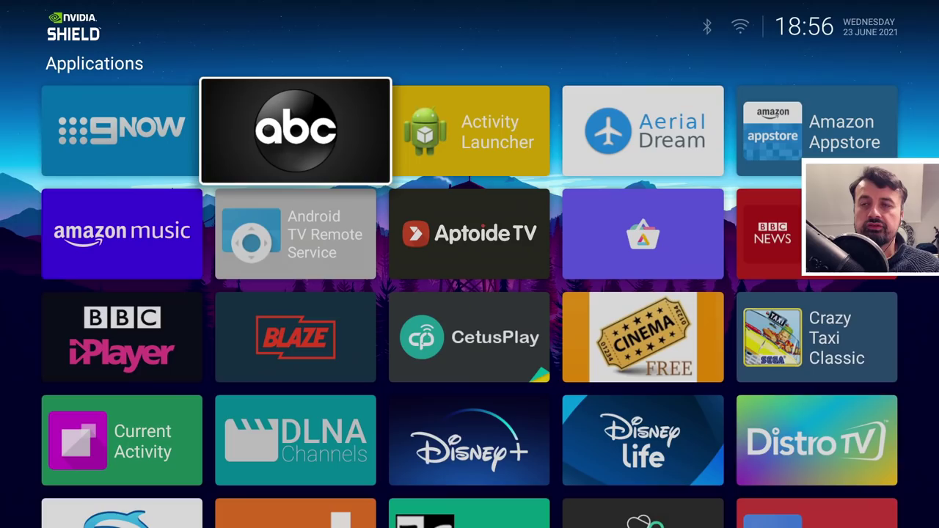
key("Right")
key("Left")
key("Menu")
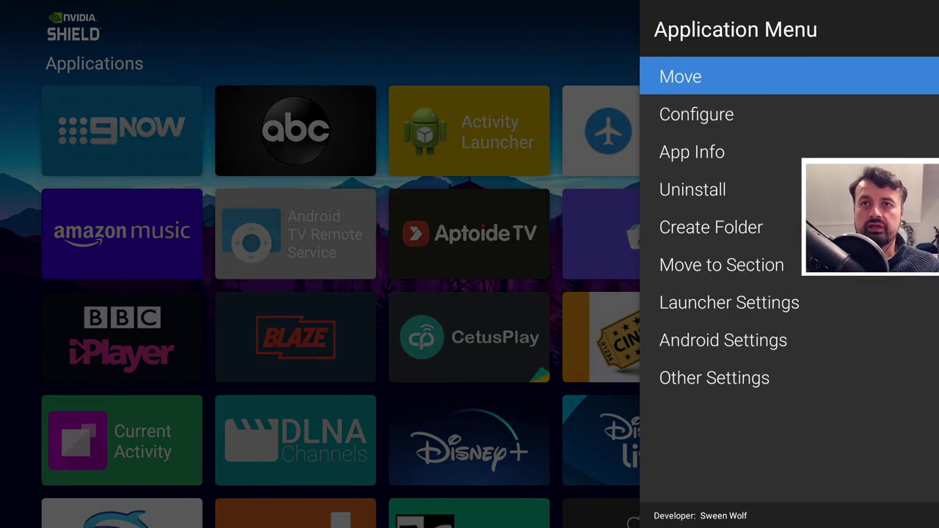
key("Down")
key("Down")
key("Down")
key("Down")
key("Down")
key("Return")
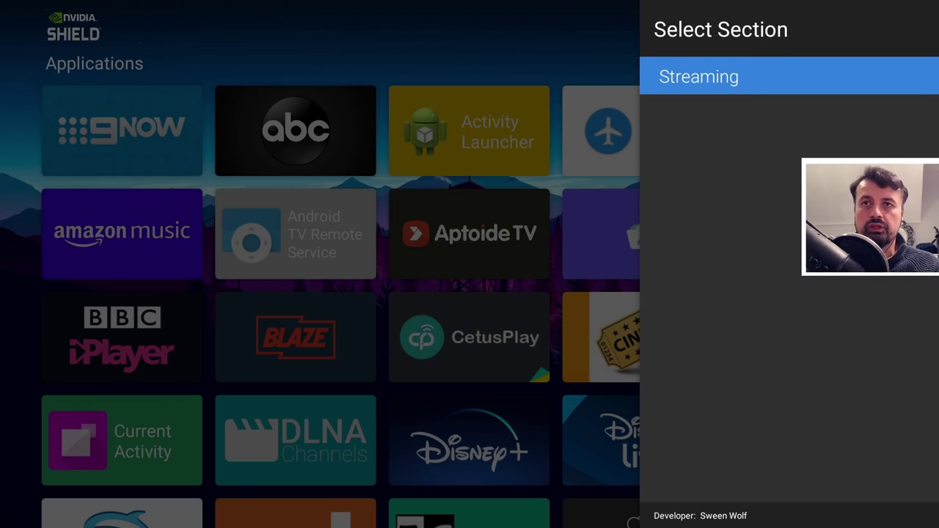
key("Return")
Check the Streaming row now holds YouTube, Netflix and abc, then return to the top.
key("Down")
key("Down")
key("Down")
key("Down")
key("Down")
key("Down")
key("Down")
key("Down")
key("Down")
key("Down")
key("Down")
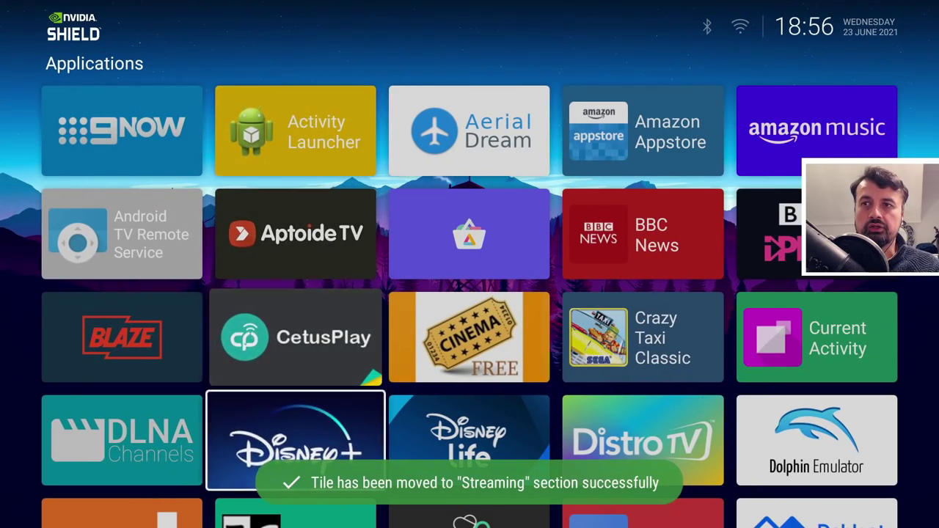
key("Down")
key("Down")
key("Down")
key("Down")
key("Down")
key("Down")
key("Down")
key("Down")
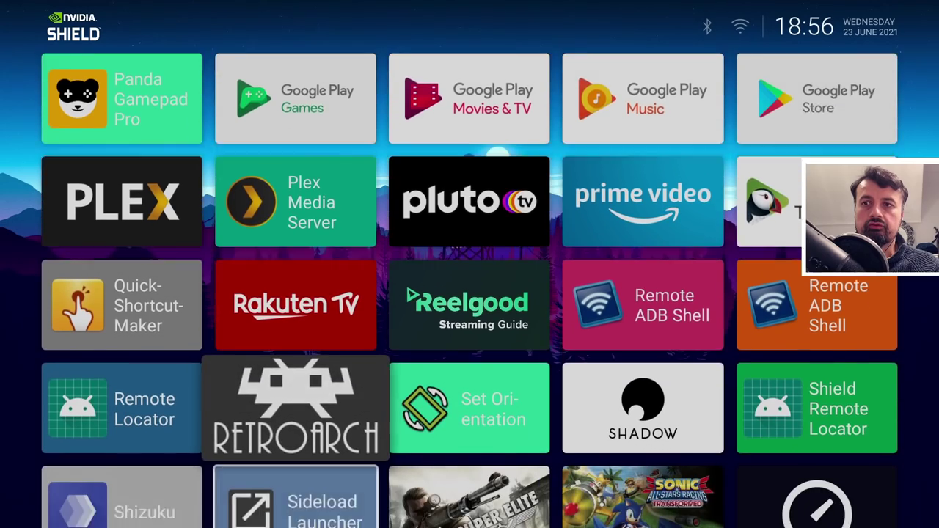
key("Right")
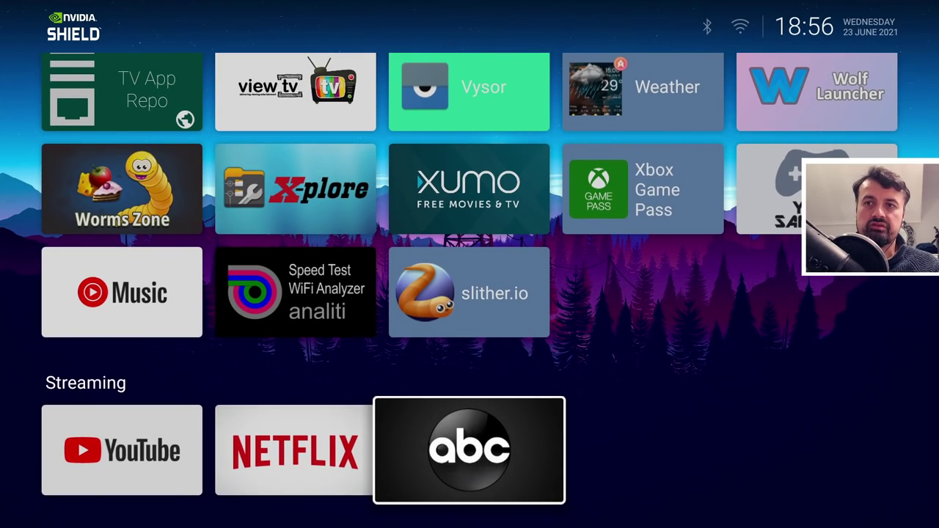
key("Left")
key("Left")
key("Right")
key("Right")
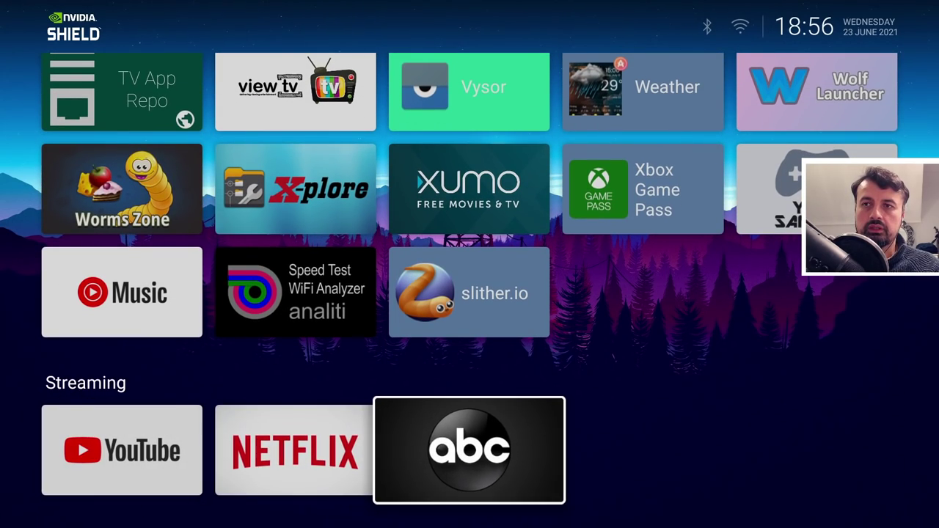
key("Left")
key("Up")
key("Up")
key("Up")
key("Up")
key("Up")
key("Up")
key("Up")
key("Up")
key("Up")
key("Up")
key("Up")
key("Up")
key("Up")
key("Up")
key("Up")
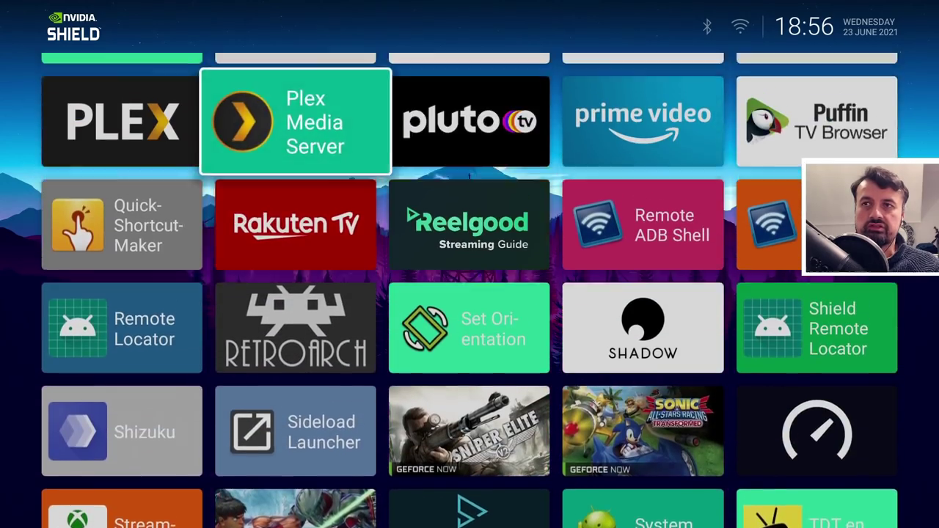
key("Up")
key("Up")
key("Up")
key("Up")
key("Up")
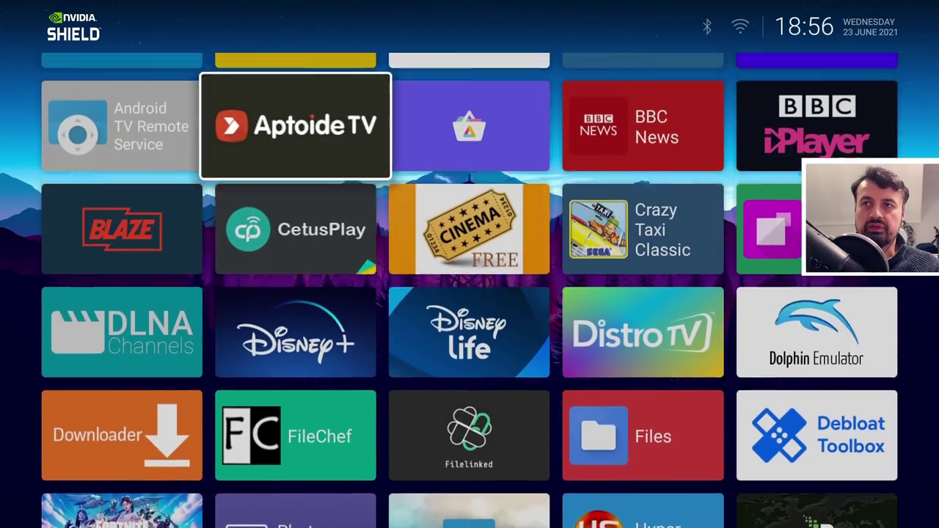
Open the Applications section's options under Launcher Settings > Sections.
key("Return")
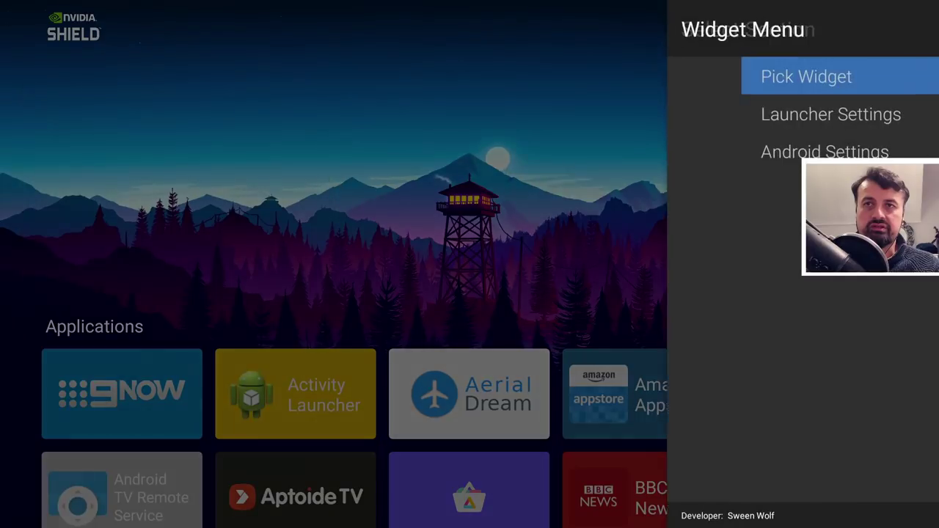
key("Down")
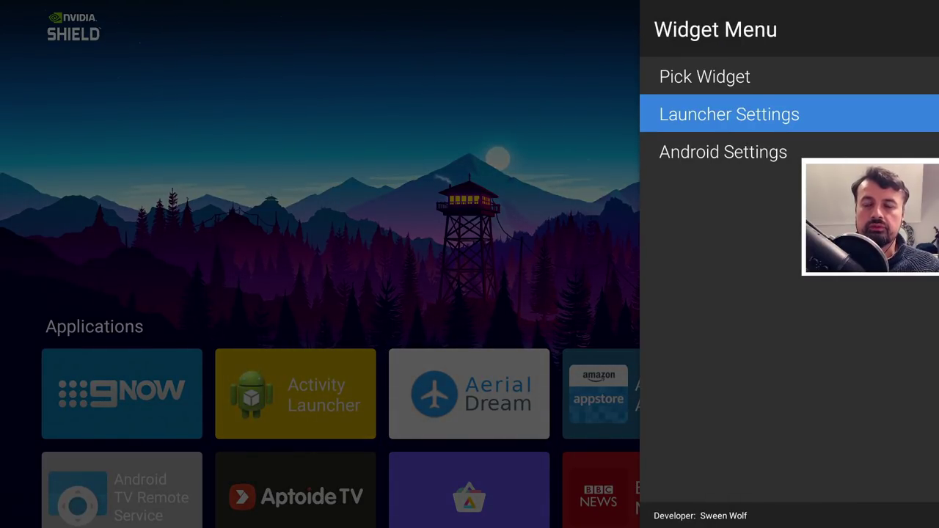
key("Return")
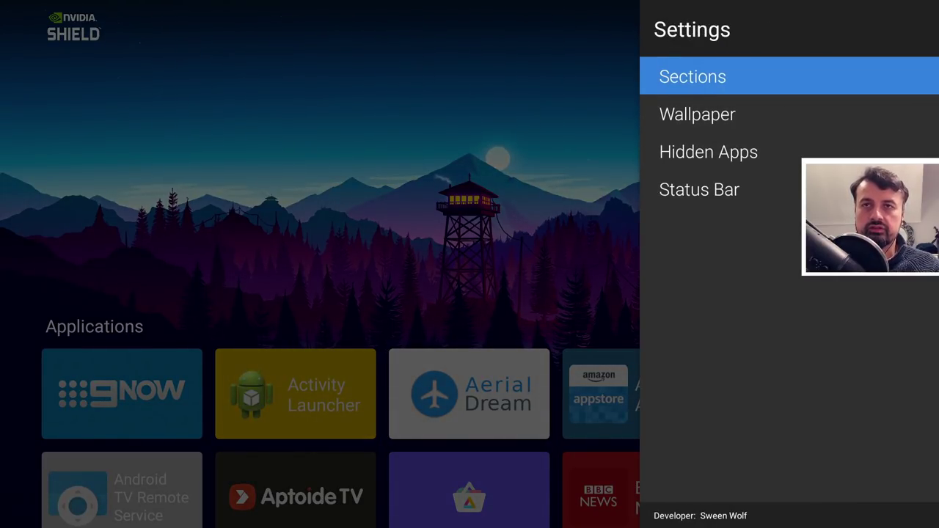
key("Return")
key("Down")
key("Down")
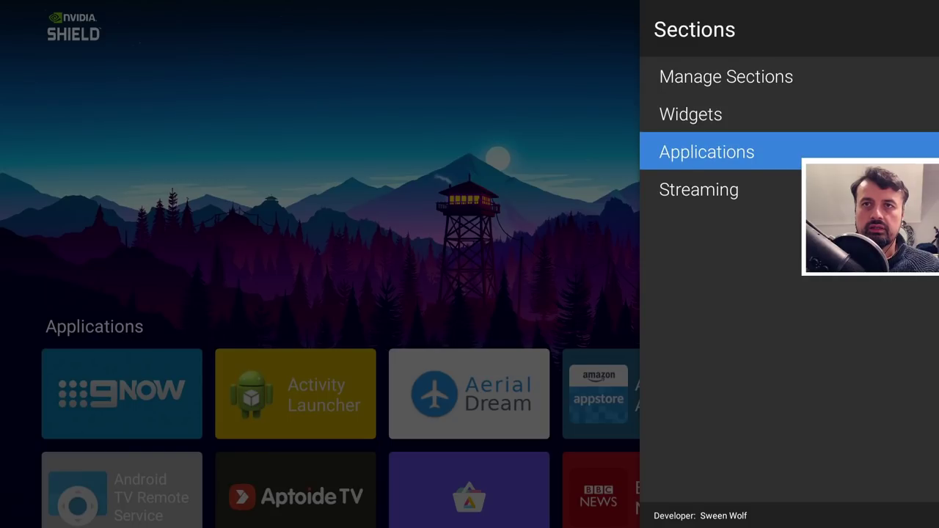
key("Return")
Set the Applications section's Columns slider to 9 and leave the sections list.
key("Down")
key("Down")
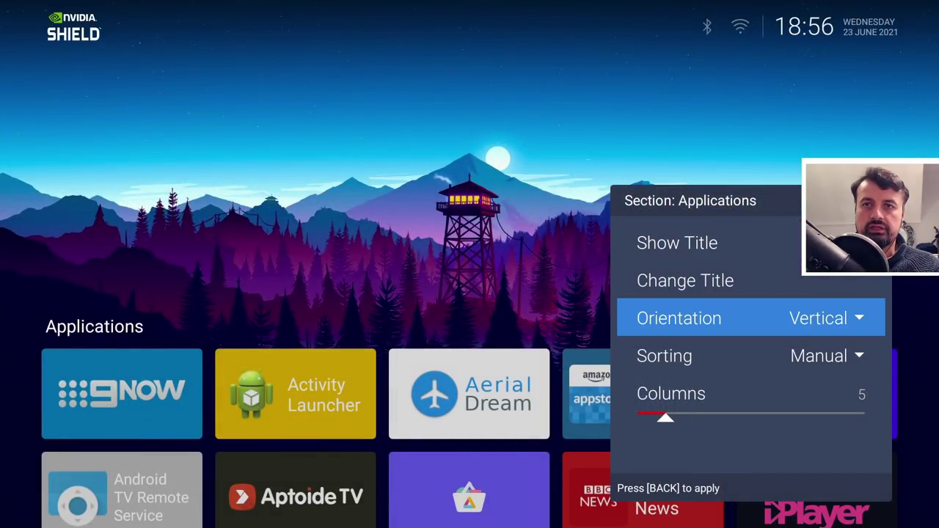
key("Down")
key("Down")
key("Right")
key("Right")
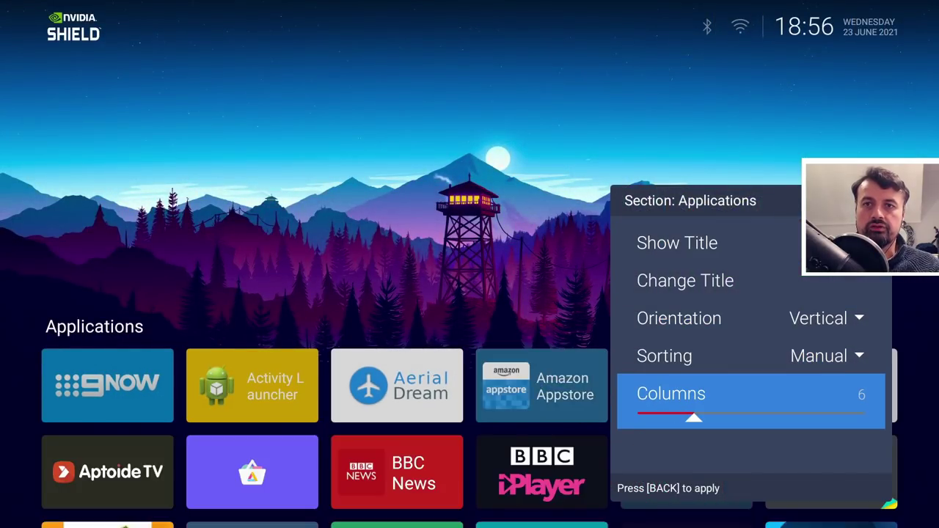
key("Right")
key("Right")
key("Right")
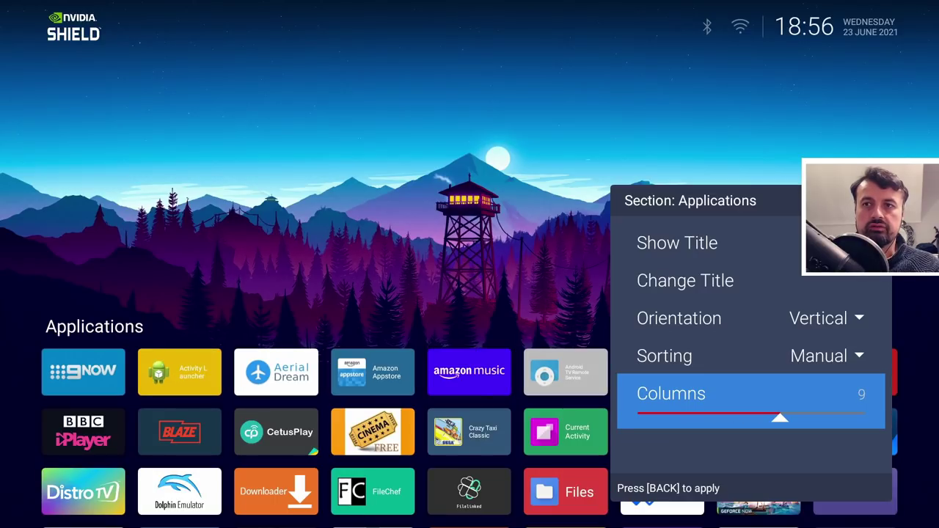
key("Right")
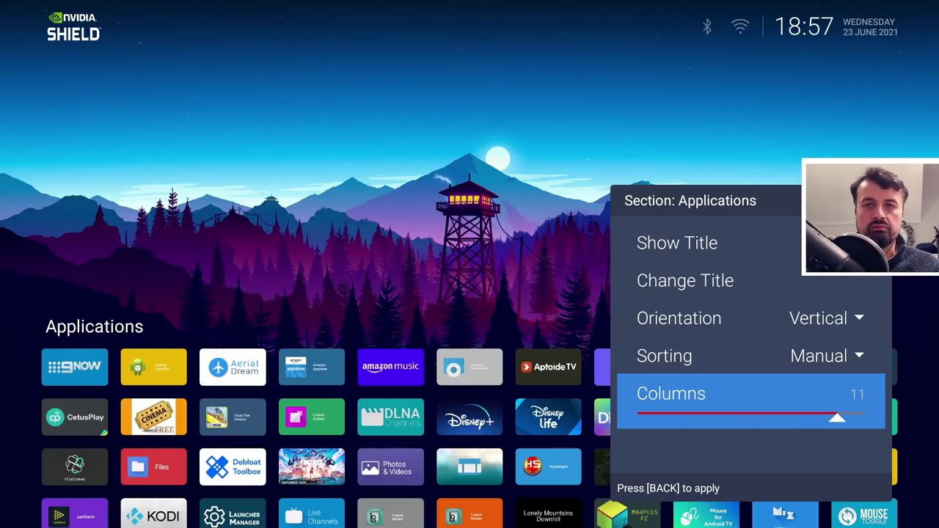
key("Right")
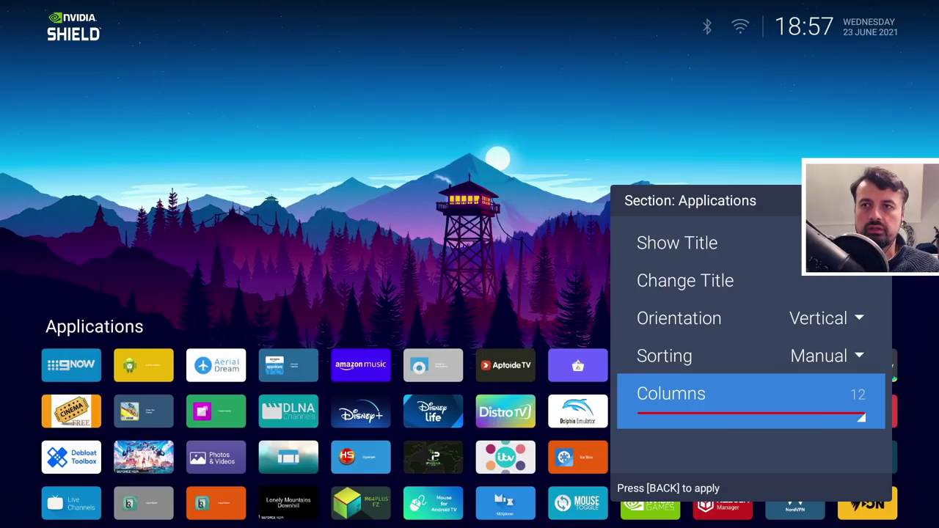
key("Left")
key("Left")
key("Left")
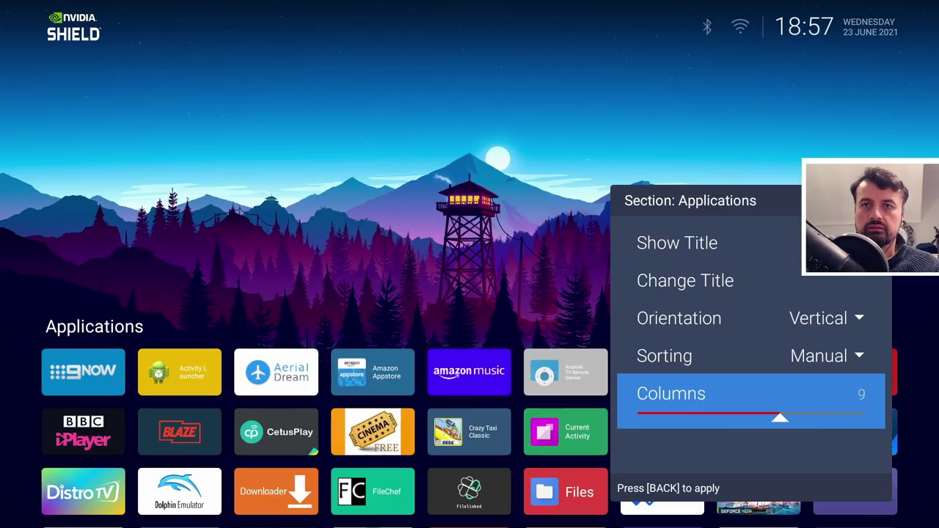
key("Escape")
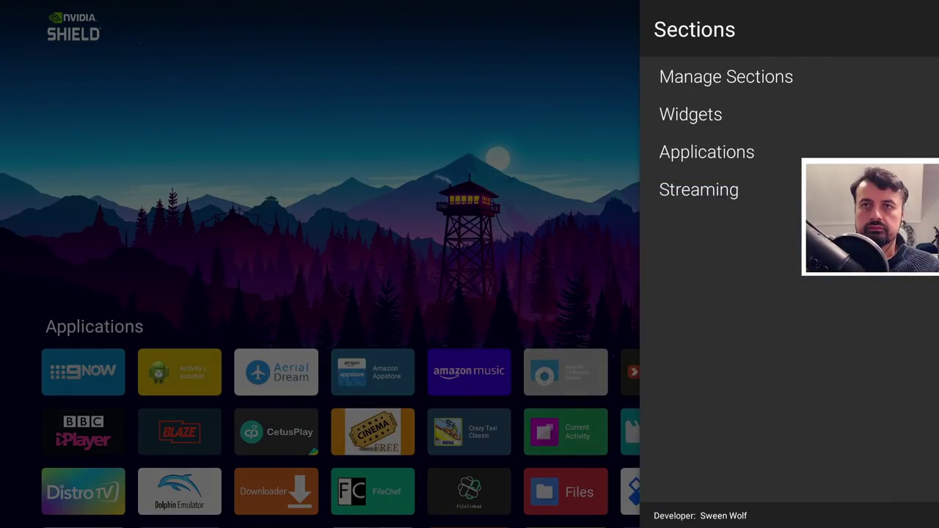
Place the first Weather widget, a five-day forecast, in the top-left widget slot.
key("Escape")
key("Escape")
key("Escape")
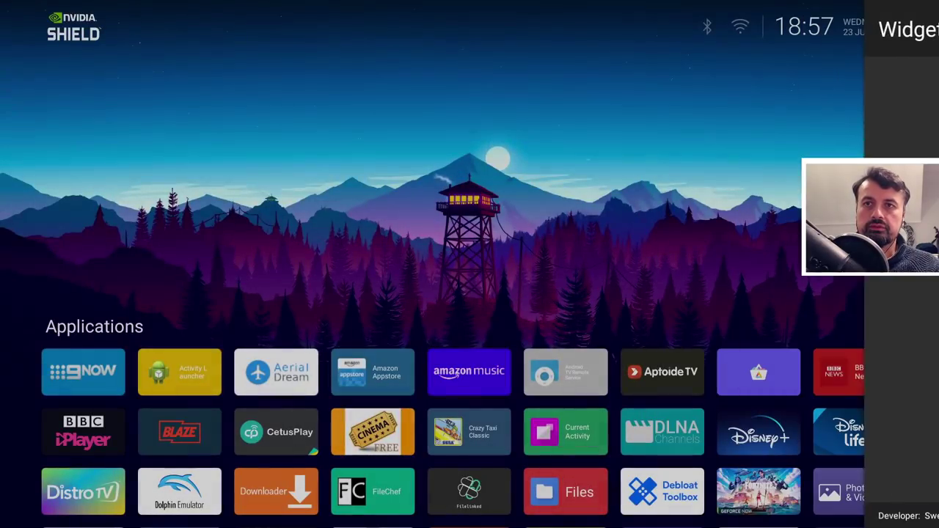
key("Up")
key("Up")
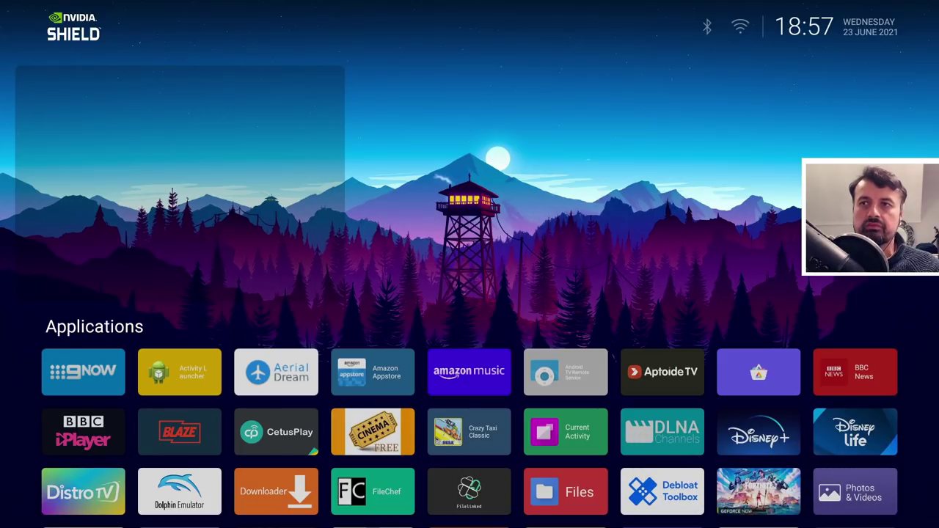
key("Right")
key("Left")
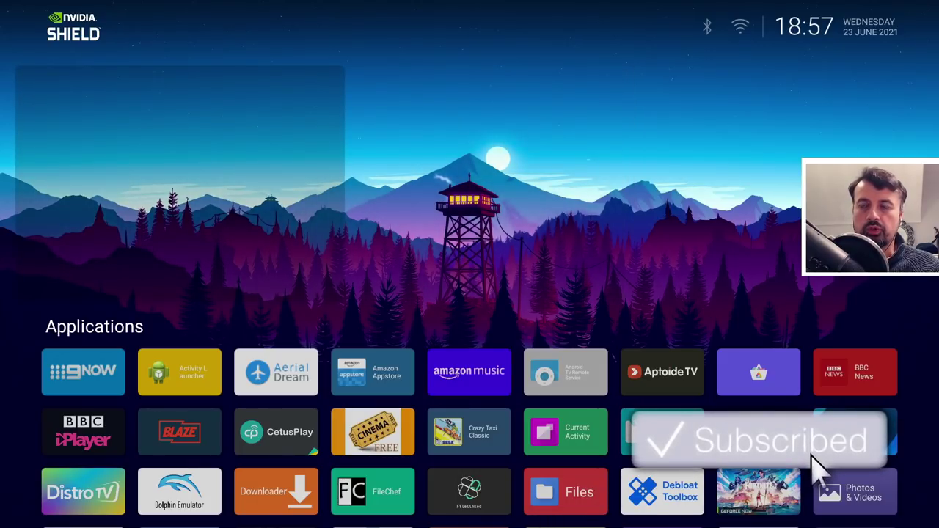
key("Return")
key("Down")
key("Down")
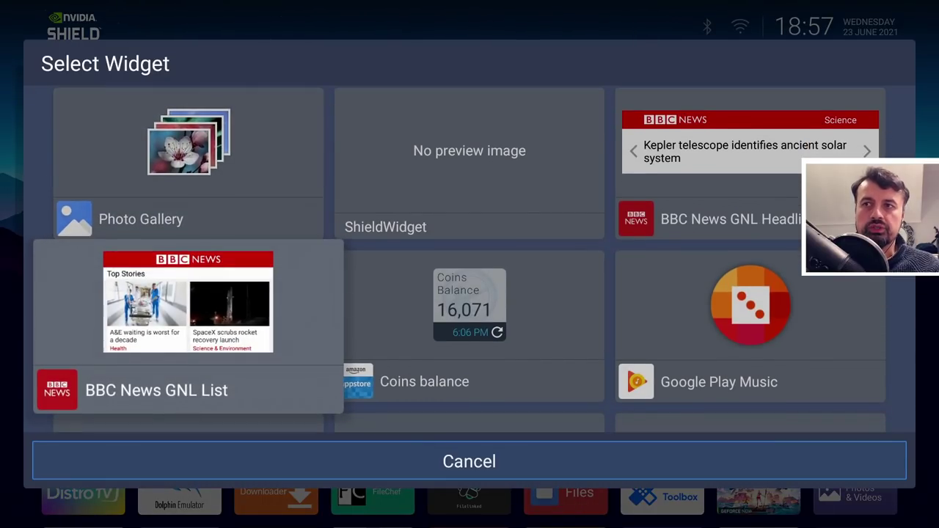
key("Down")
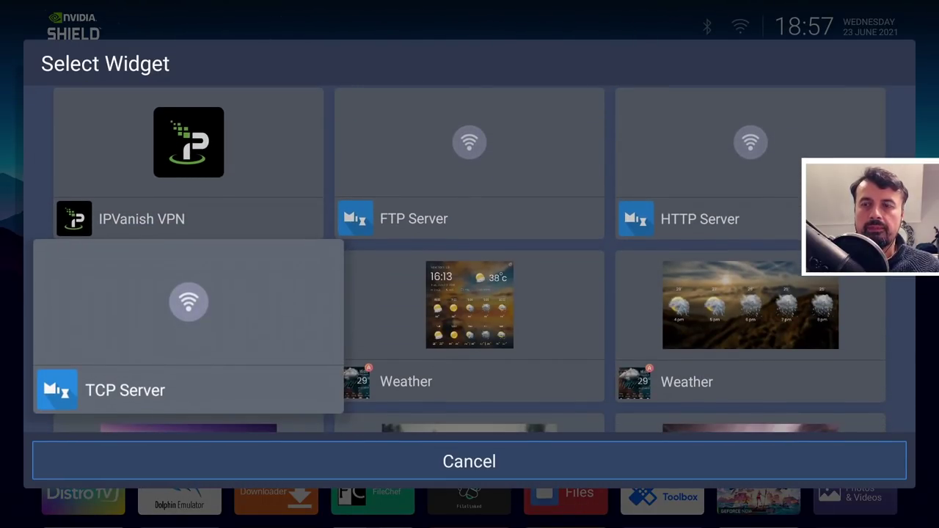
key("Down")
key("Right")
key("Left")
key("Return")
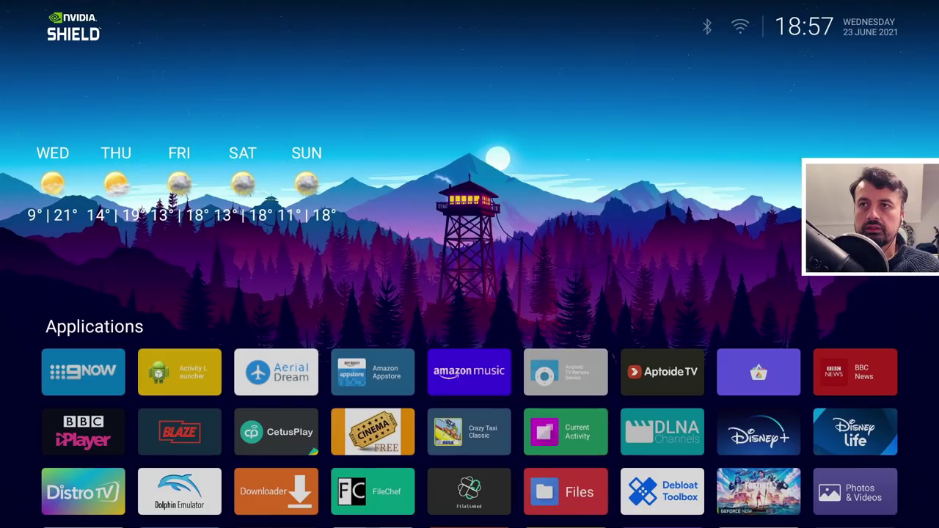
key("Down")
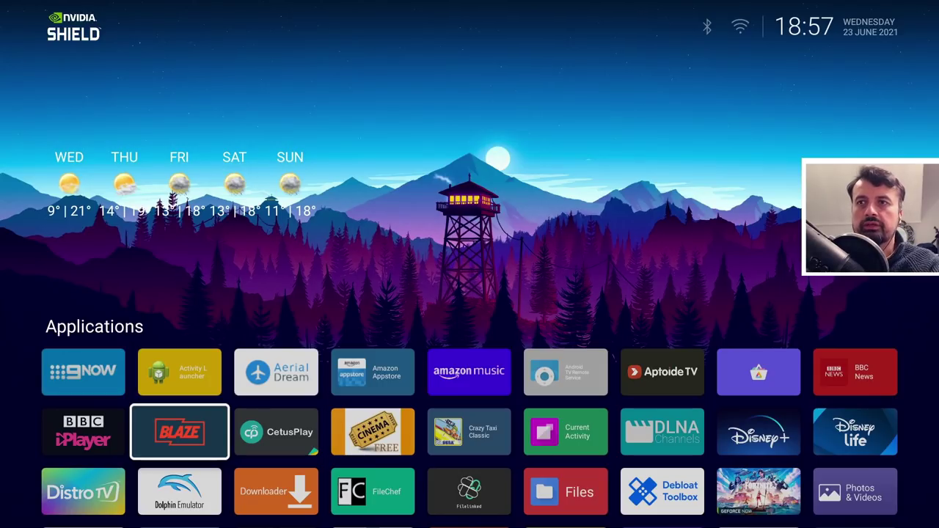
key("Up")
Open Other Settings from the Activity Launcher tile's Application Menu.
key("Down")
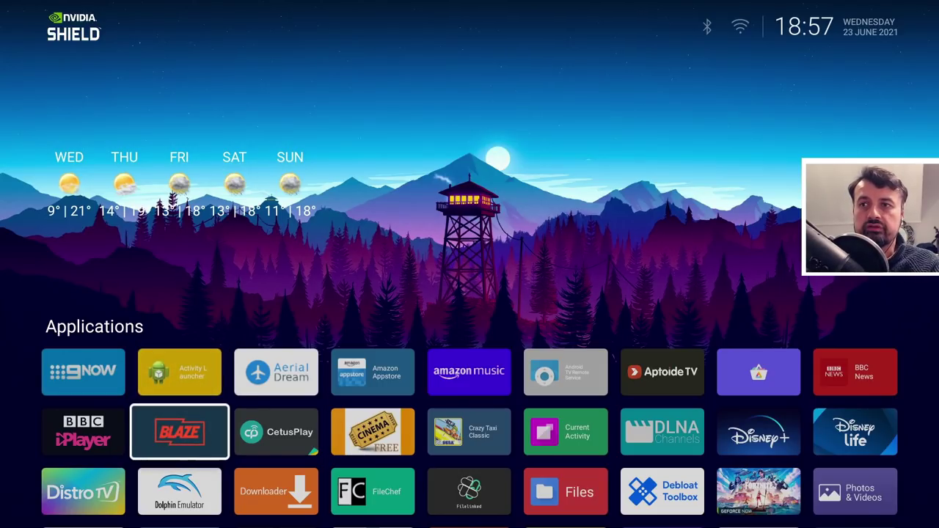
key("Up")
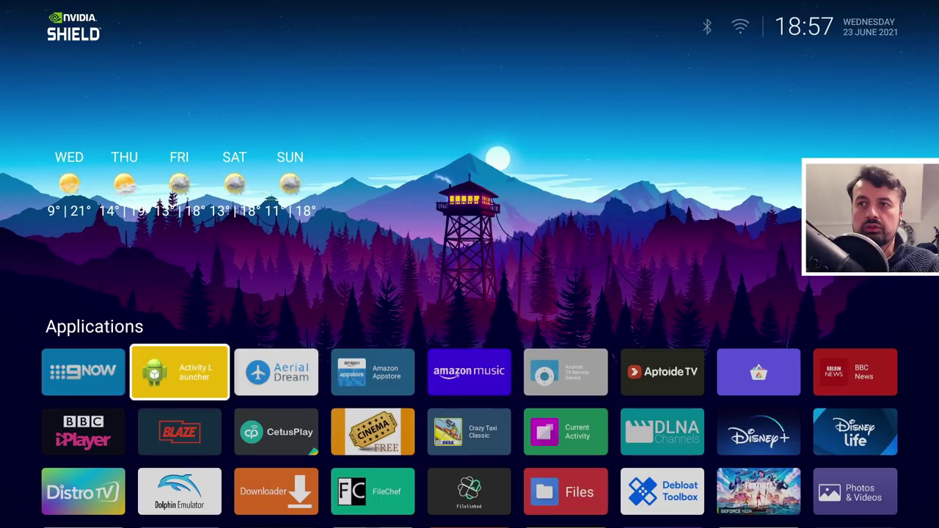
key("Return")
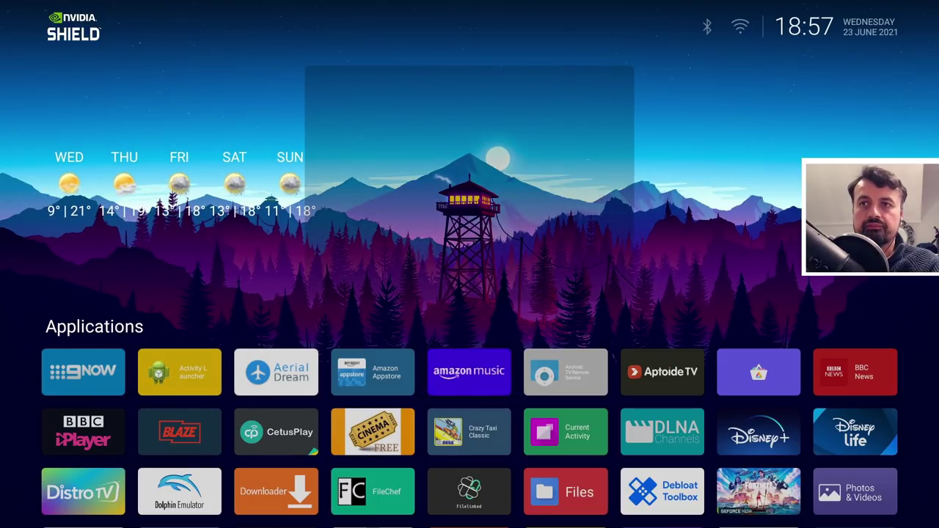
key("Left")
key("Left")
key("Left")
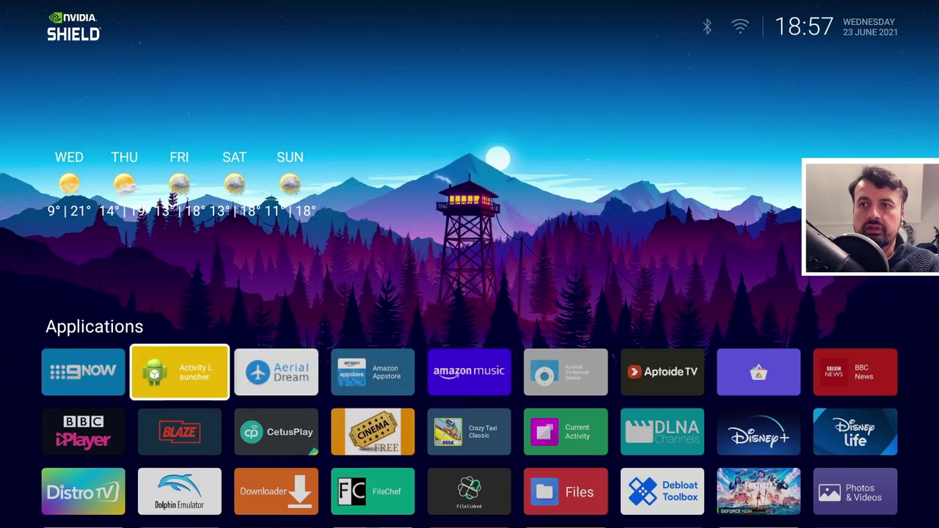
key("Menu")
key("Down")
key("Down")
key("Down")
key("Down")
key("Down")
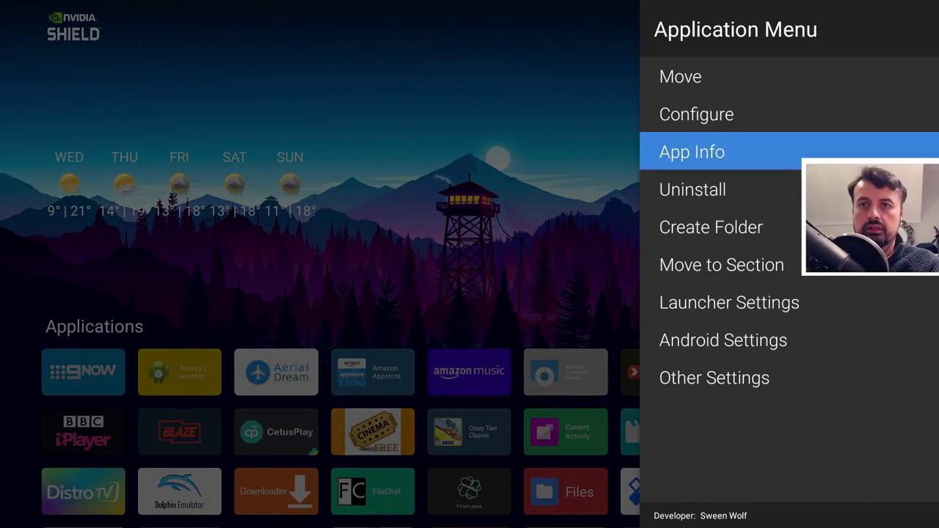
key("Down")
key("Down")
key("Down")
key("Return")
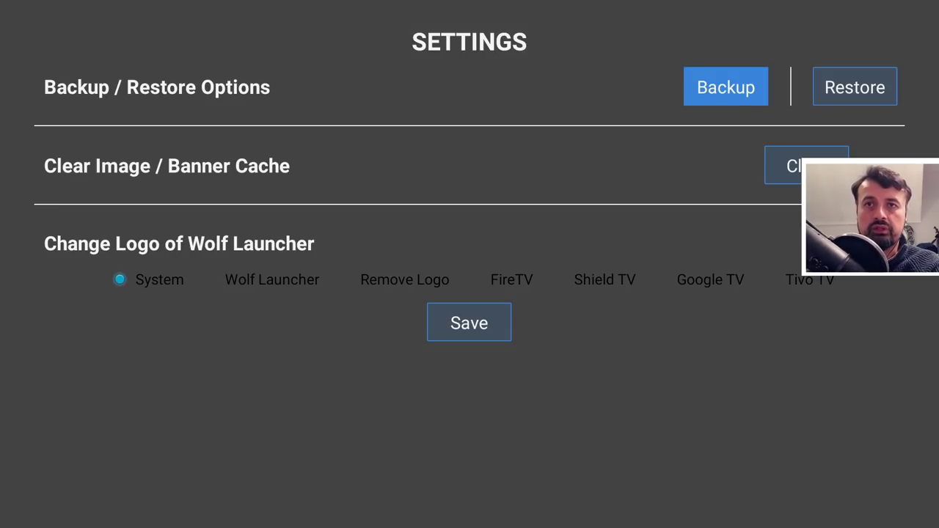
Choose Restore to reload the saved launcher backup.
key("Down")
key("Up")
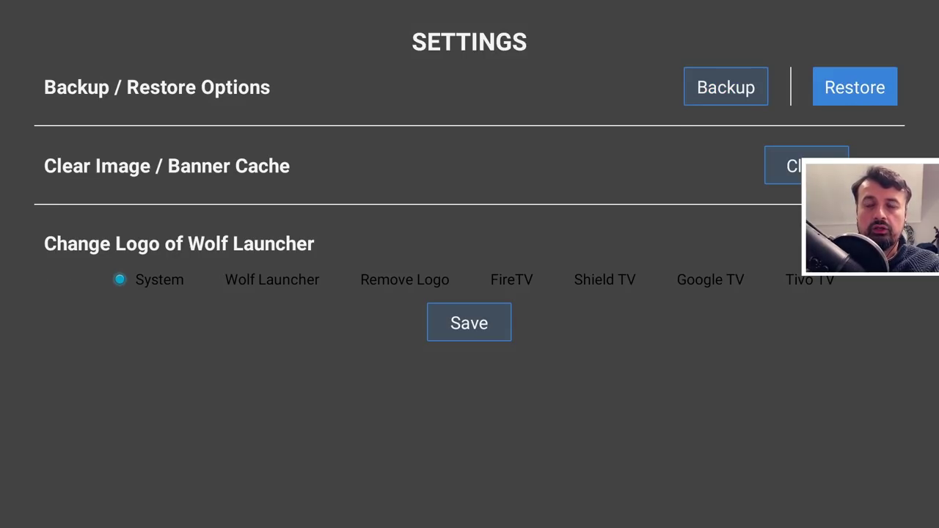
key("Return")
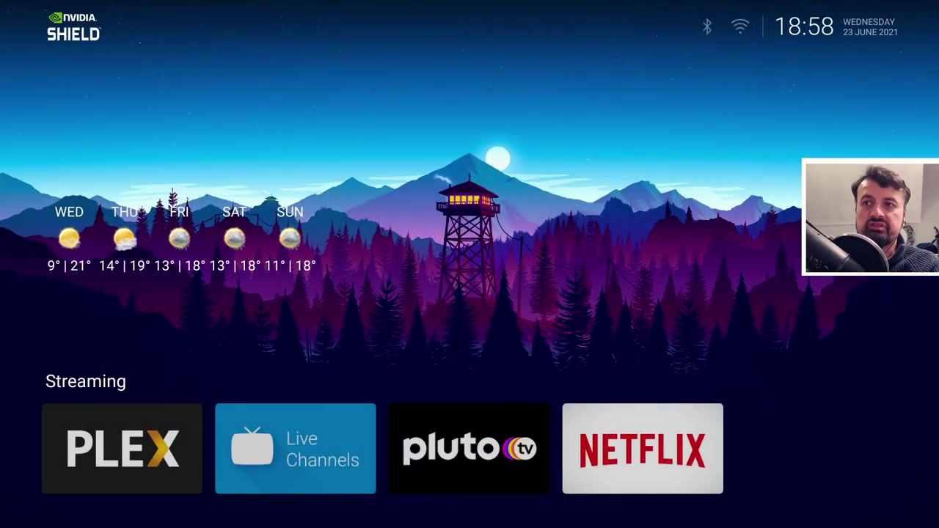
Browse the restored Streaming row to Netflix and down to Utilities, then bring up recent apps.
key("Right")
key("Right")
key("Right")
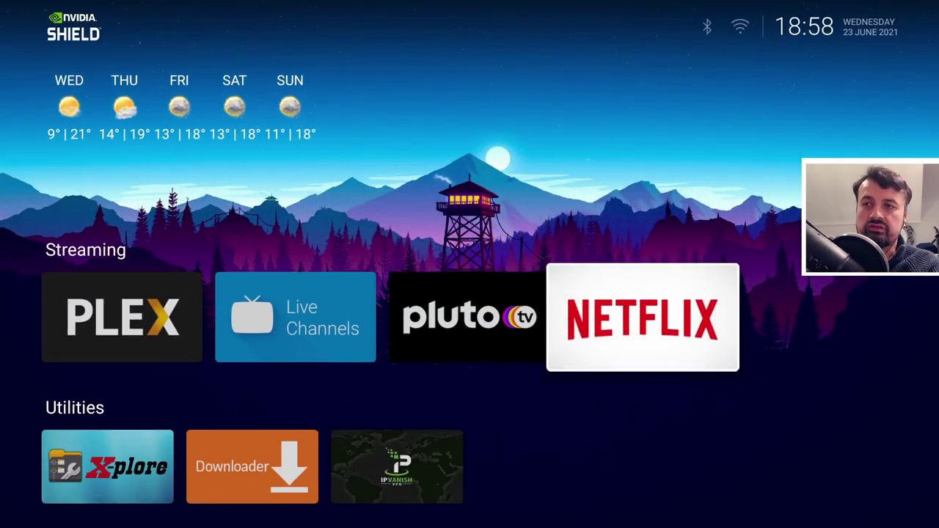
key("Down")
key("Down")
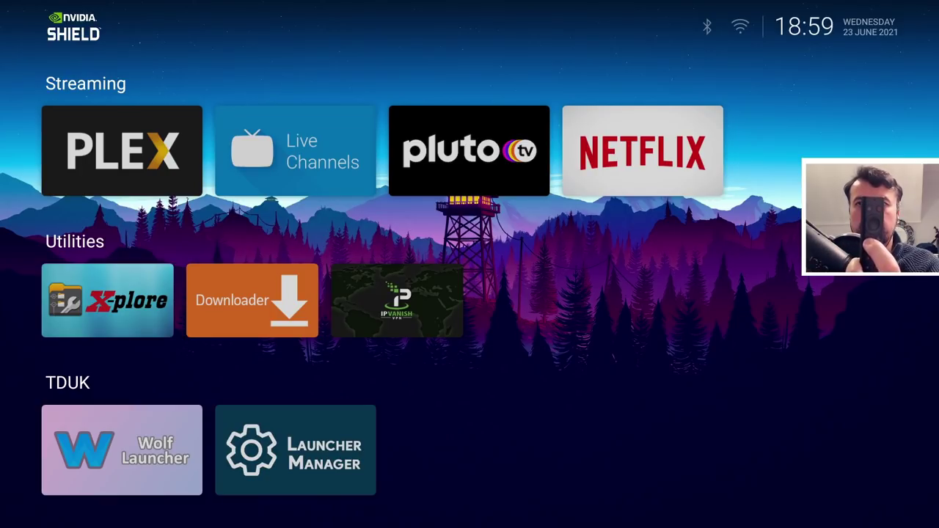
key("Return")
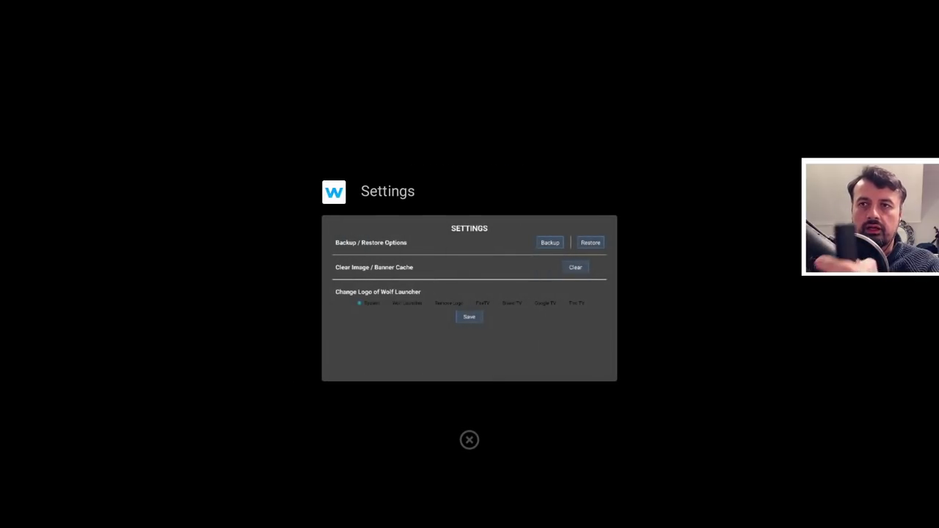
key("Escape")
key("Down")
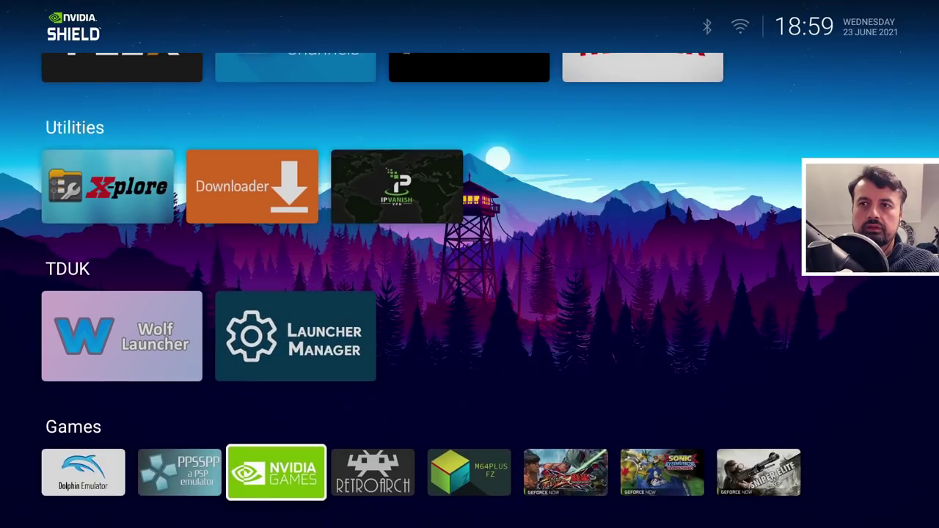
key("Down")
key("Down")
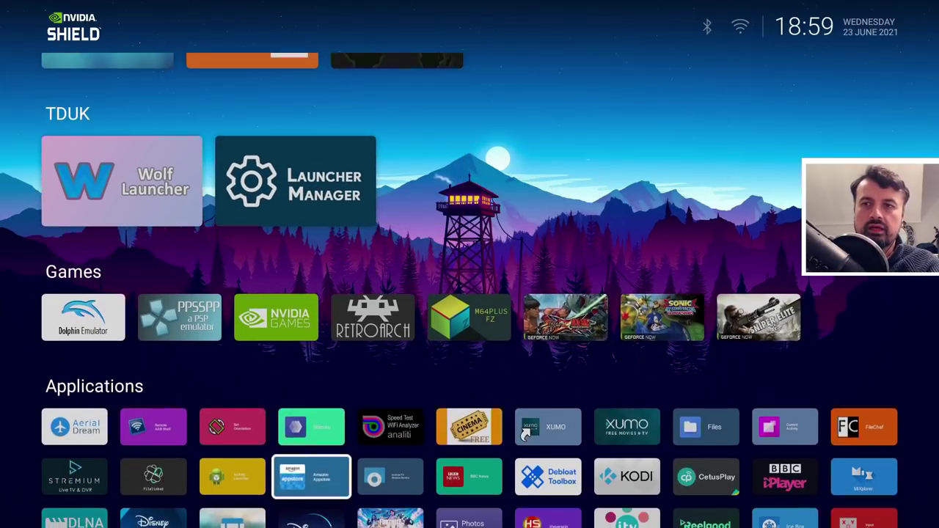
key("Up")
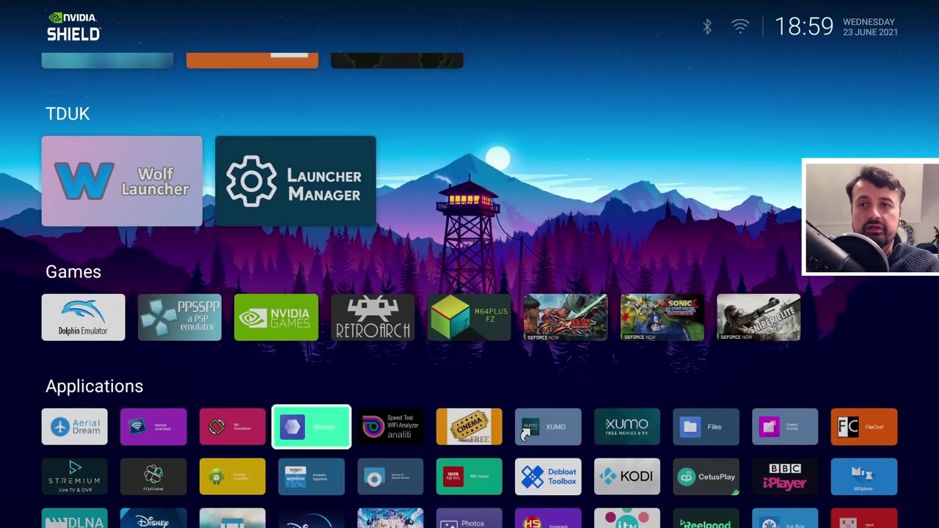
key("Down")
key("Down")
key("Up")
key("Up")
key("Up")
key("Up")
key("Up")
key("Up")
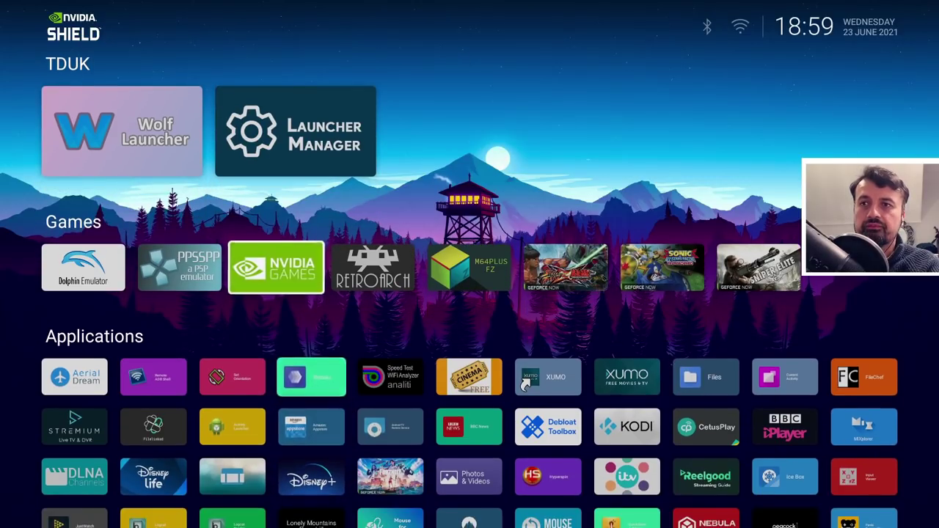
key("Down")
key("Down")
key("Right")
key("Right")
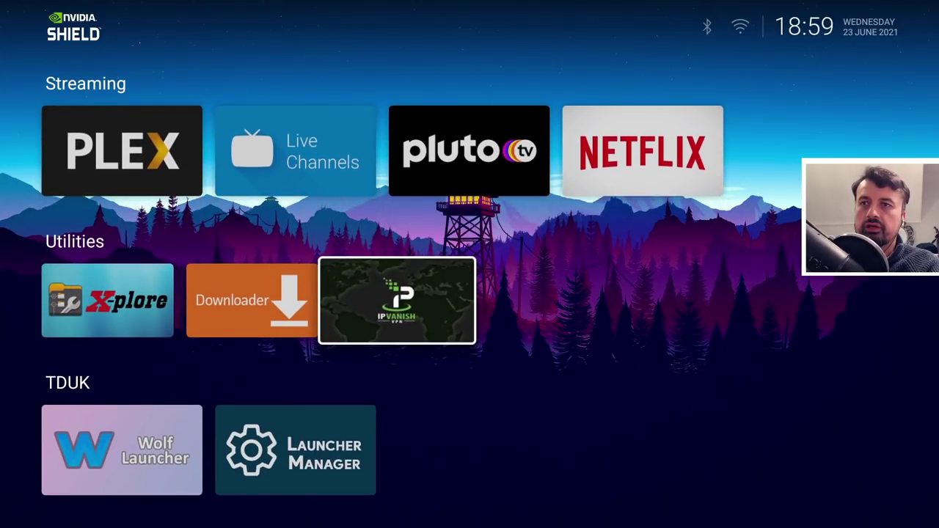
key("Return")
key("Up")
key("Down")
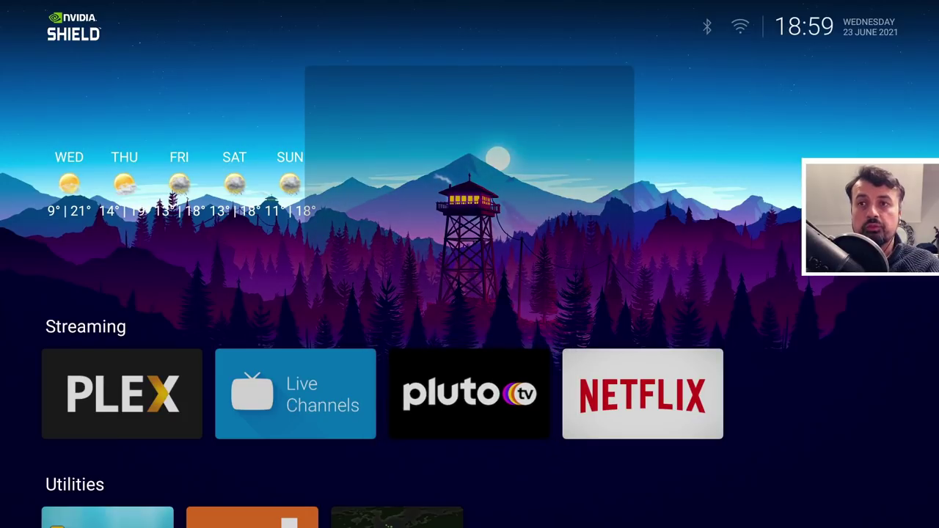
key("Down")
key("Down")
key("Down")
key("Down")
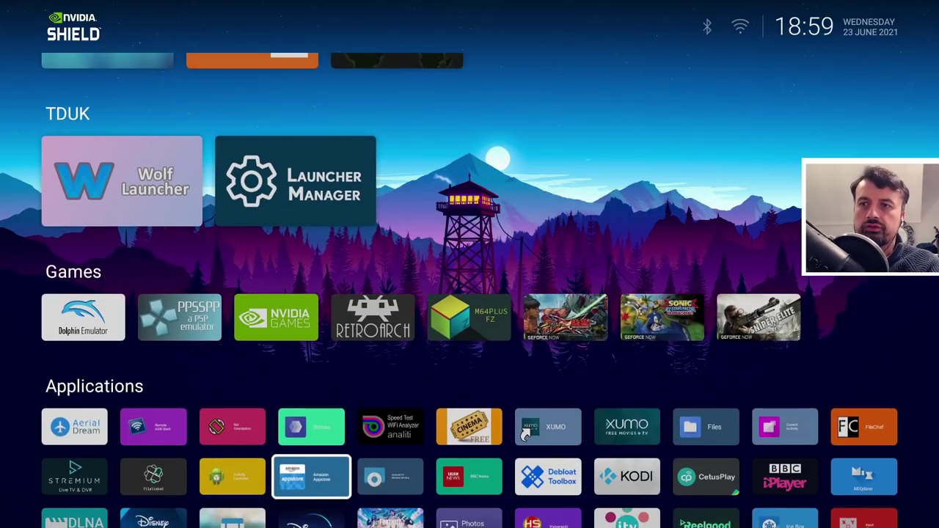
key("Up")
key("Up")
key("Up")
key("Up")
key("Up")
key("Up")
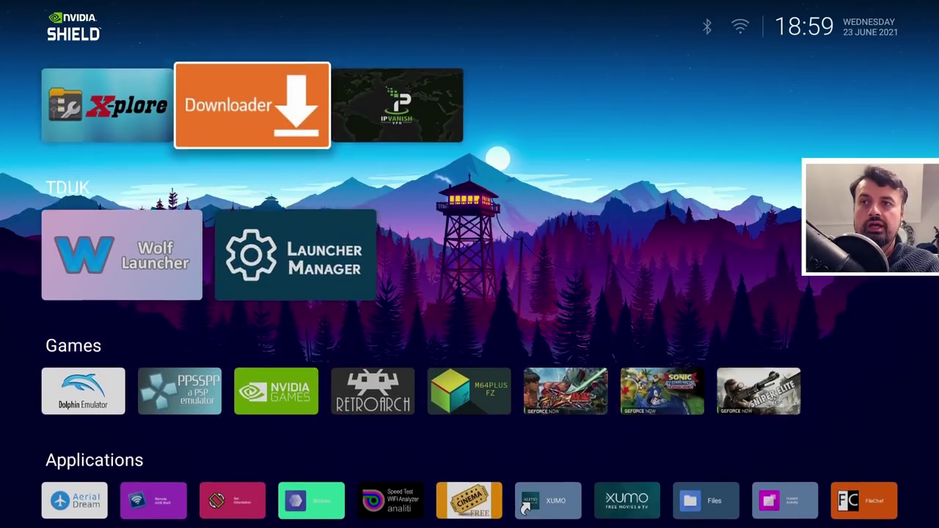